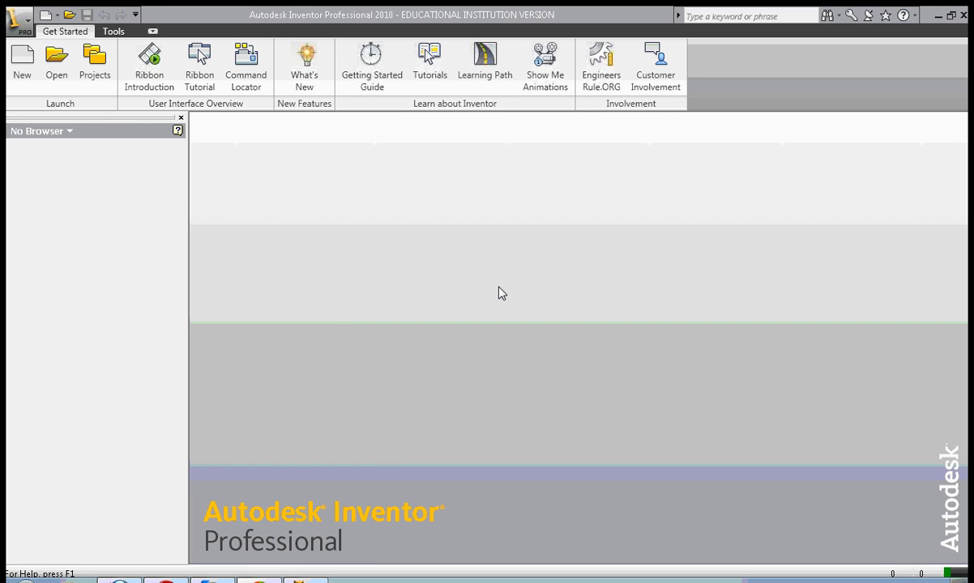
Create a new Part file from the New dropdown, opening Part4 with Sketch1 active.
left_click(60, 19)
left_click(64, 99)
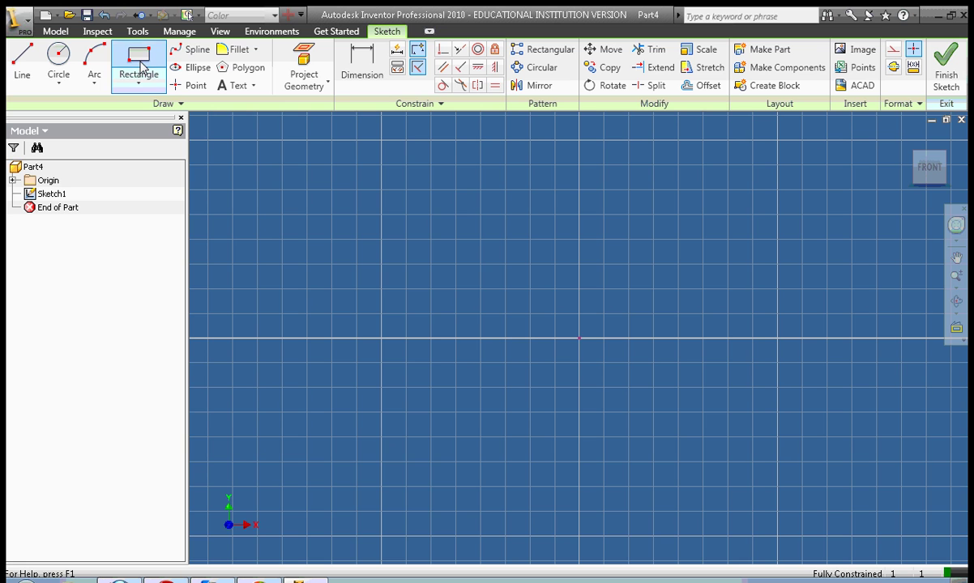
Draw a rectangle in Sketch1 from two opposite corners.
left_click(141, 67)
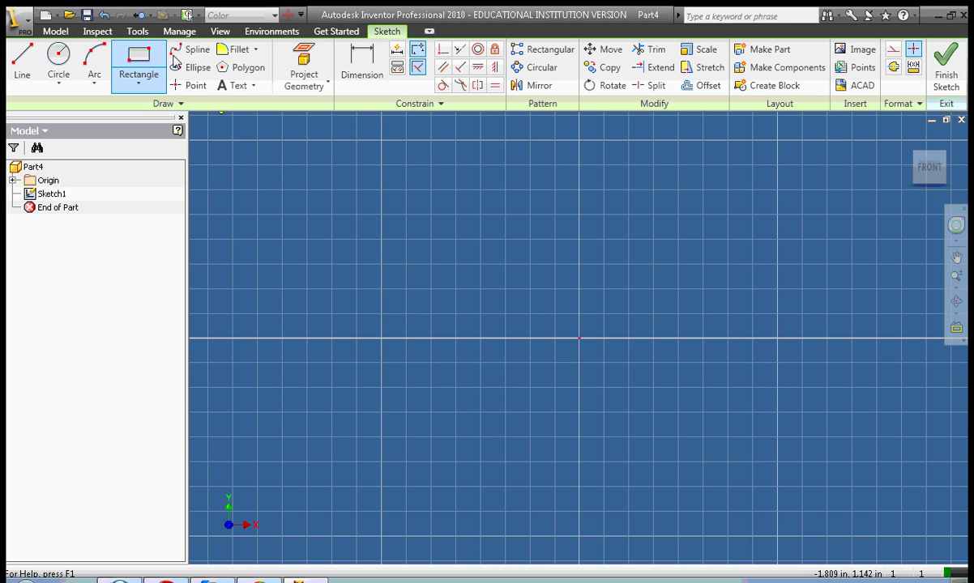
left_click(377, 205)
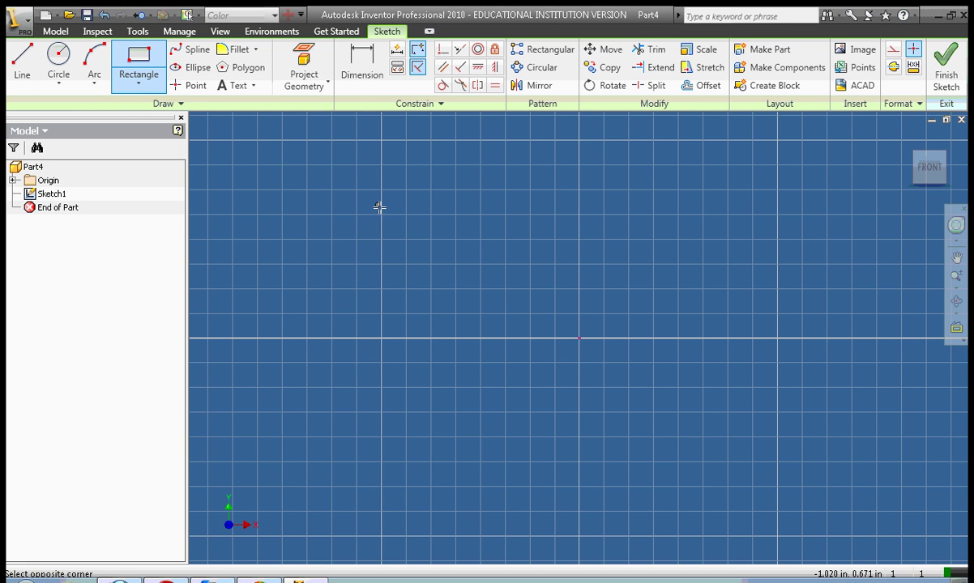
left_click(746, 445)
Dimension the rectangle's top edge to 3 in and its left edge to 2 in.
left_click(382, 55)
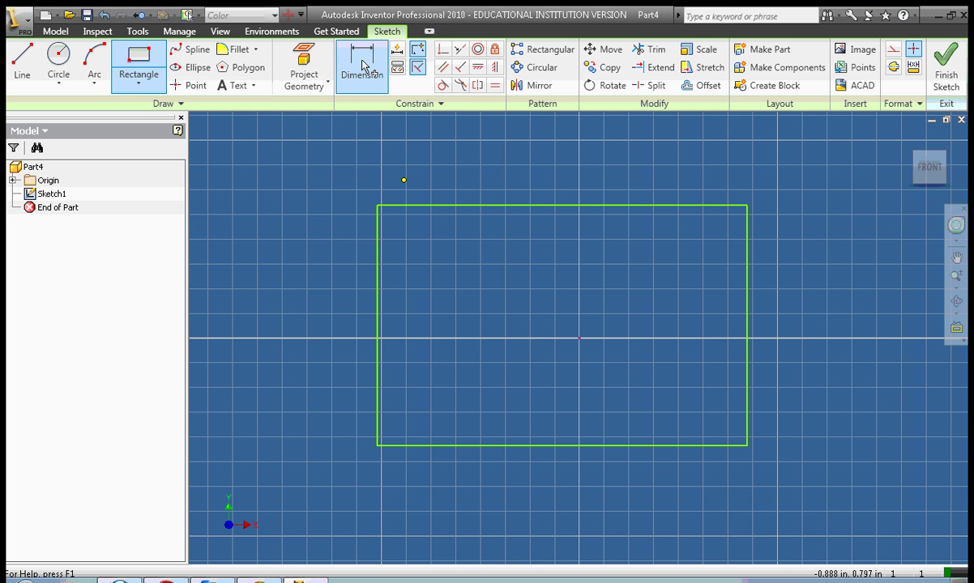
left_click(551, 207)
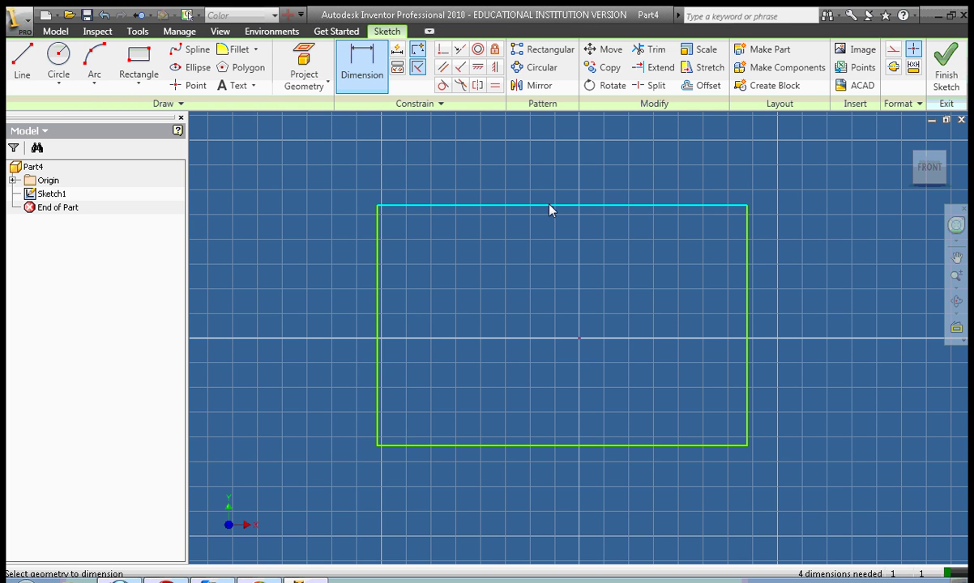
left_click(570, 163)
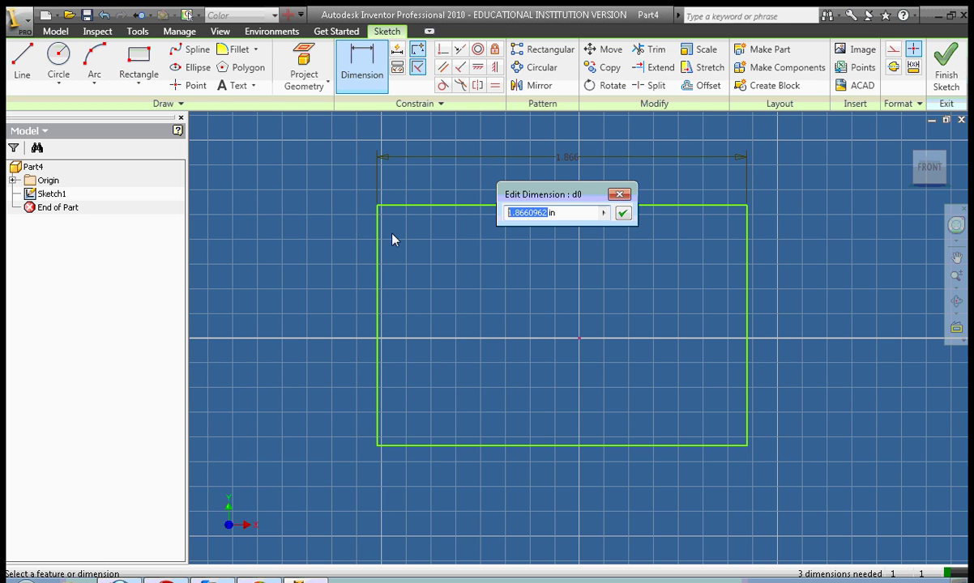
type("3 in")
left_click(622, 213)
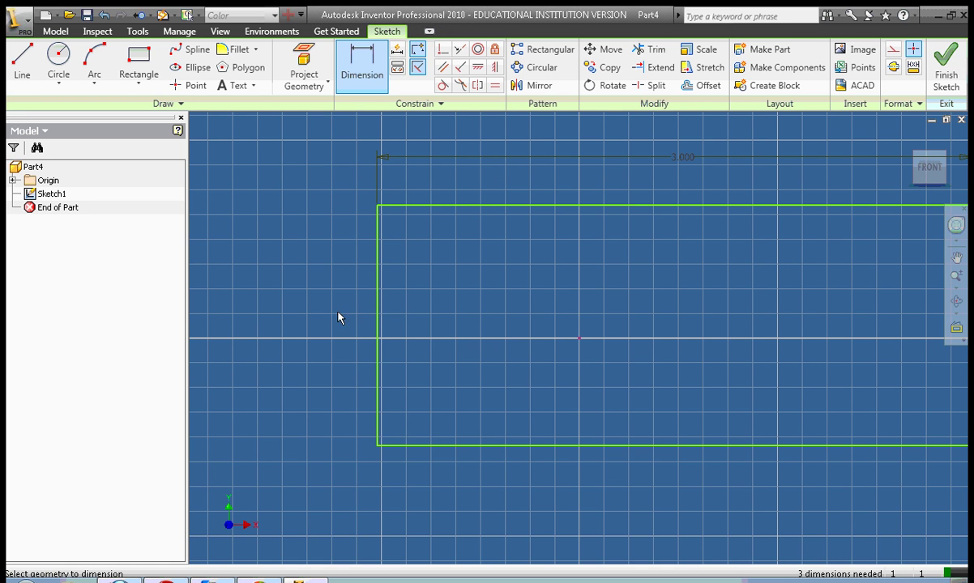
left_click(378, 327)
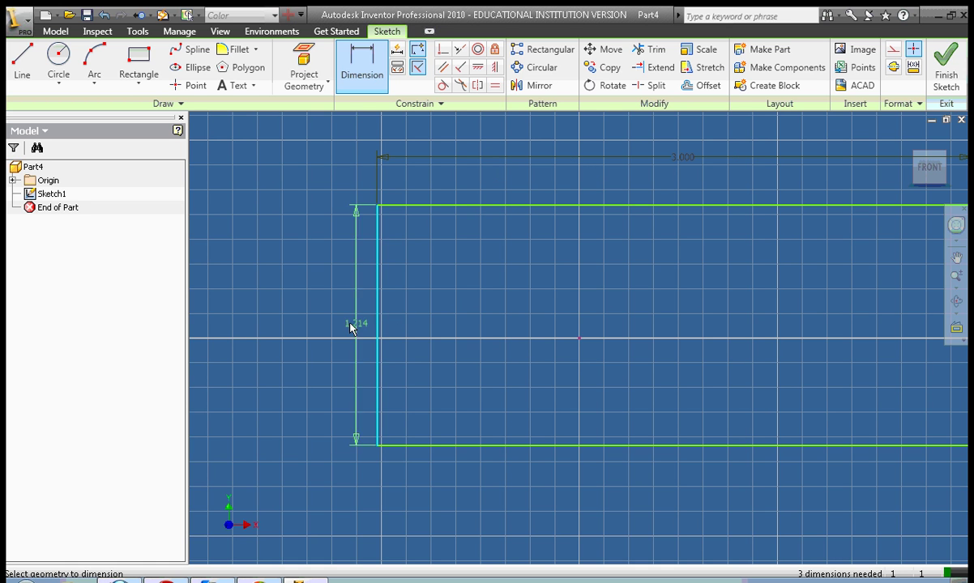
left_click(304, 318)
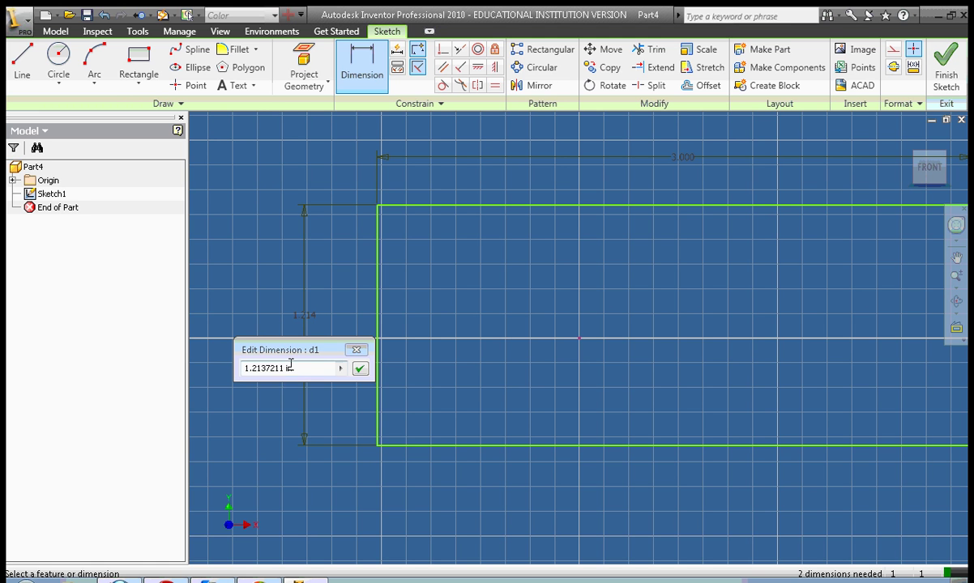
type("2")
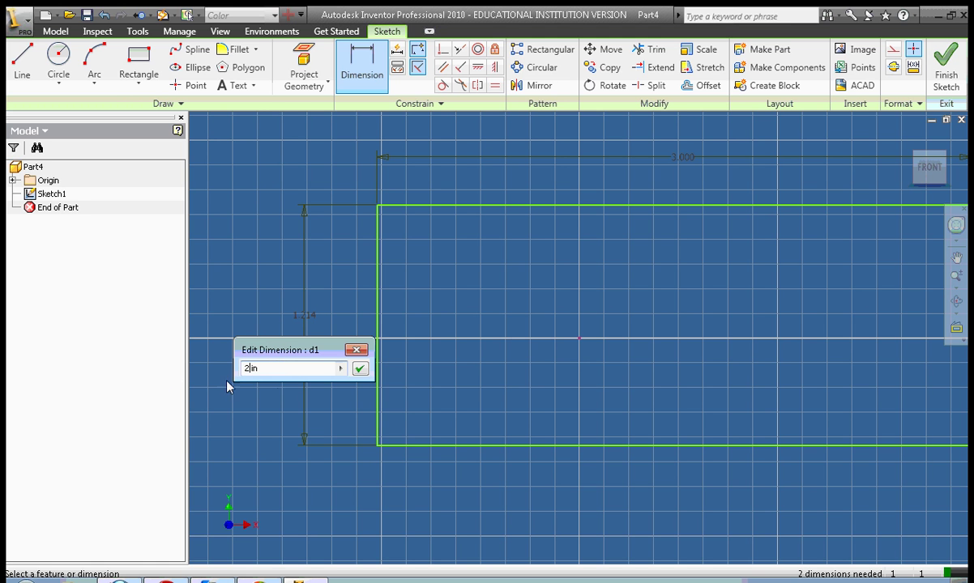
left_click(359, 370)
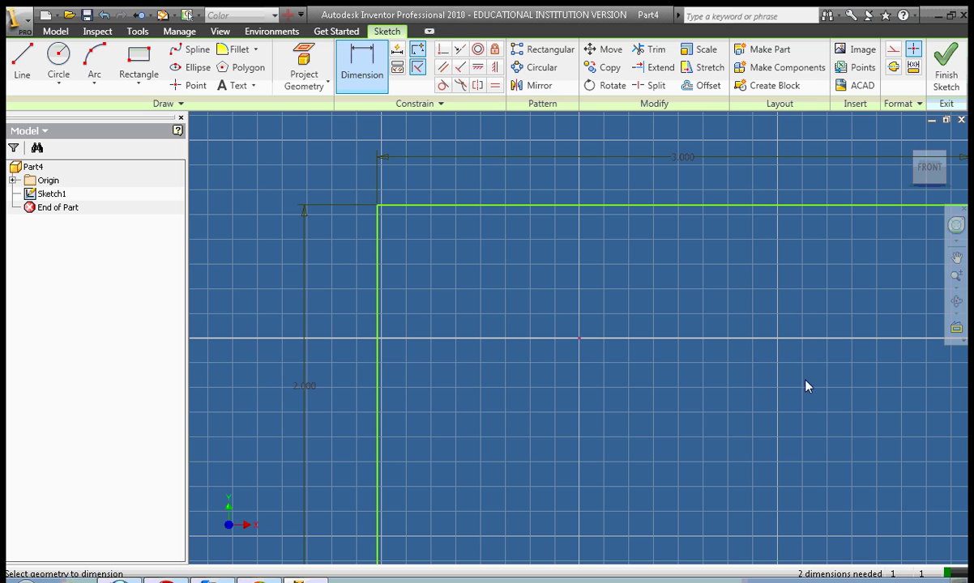
Zoom out to the whole rectangle, end dimensioning, and finish Sketch1.
left_click(955, 276)
left_click_drag(859, 250, 860, 202)
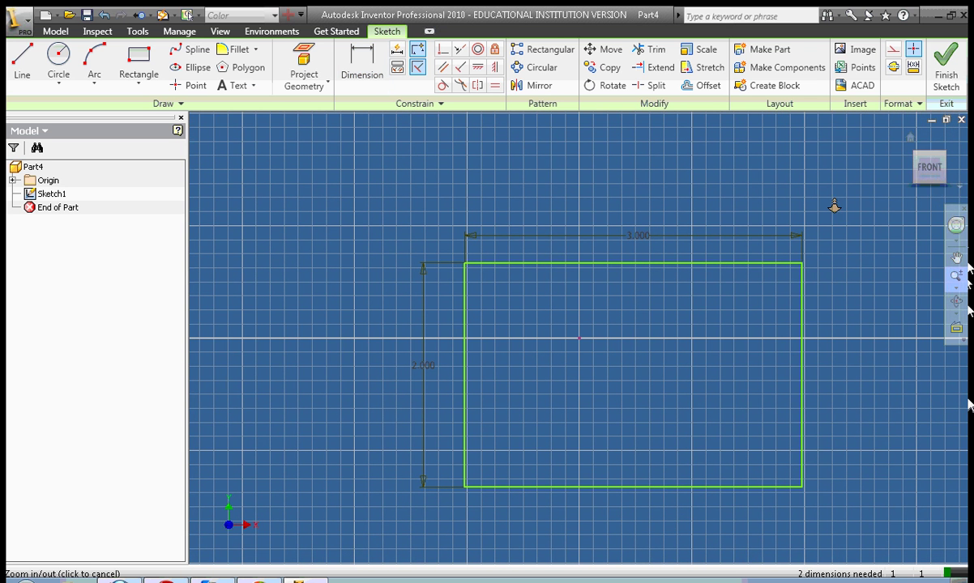
right_click(589, 182)
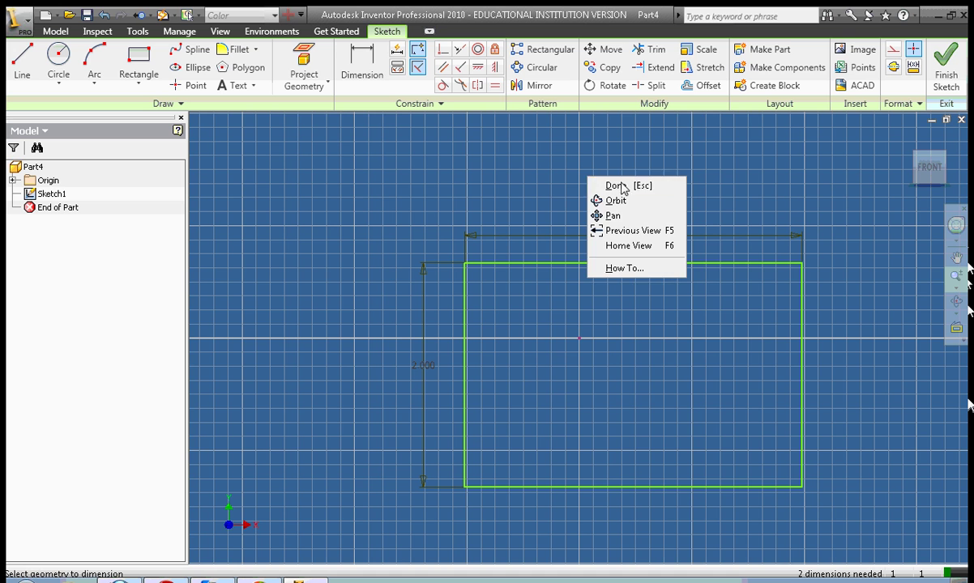
left_click(619, 187)
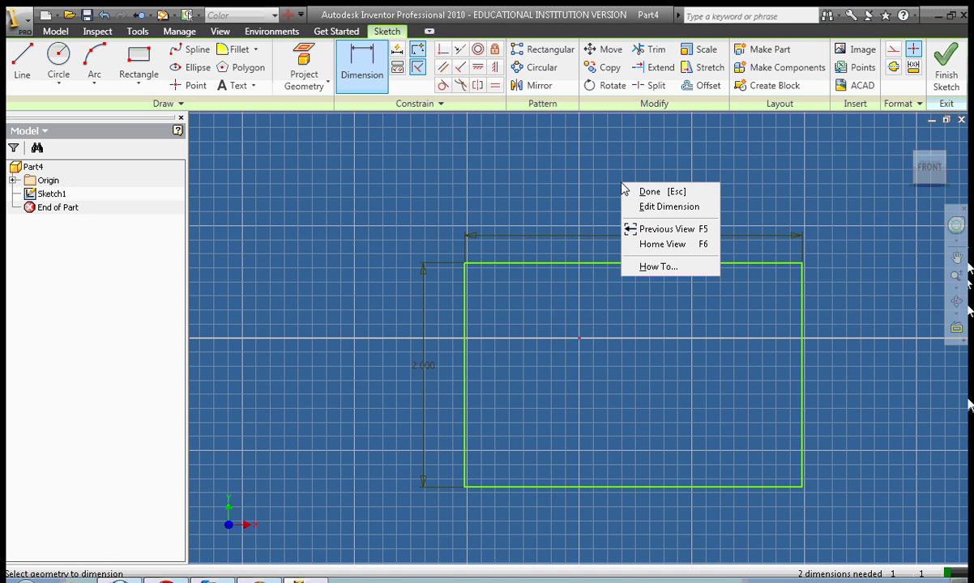
left_click(669, 193)
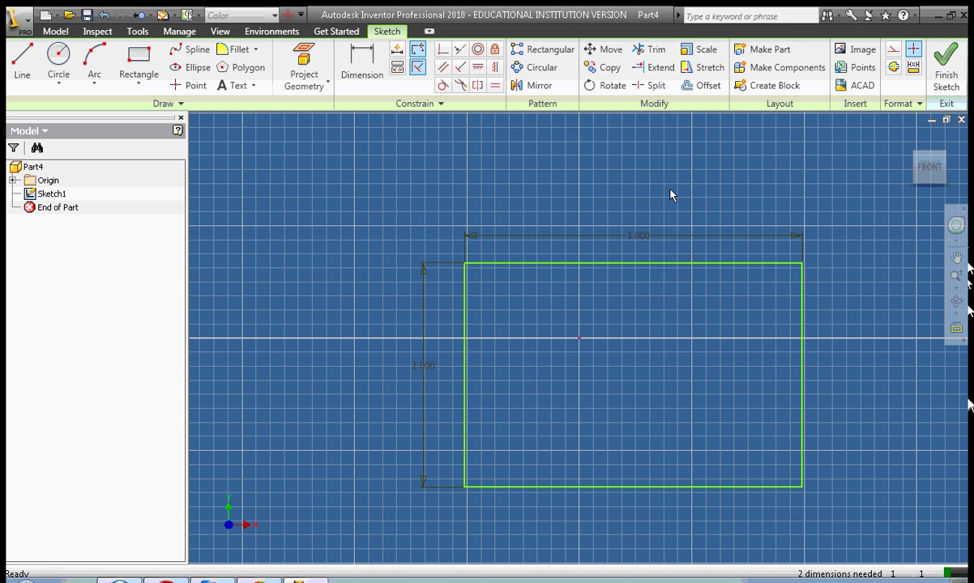
right_click(670, 195)
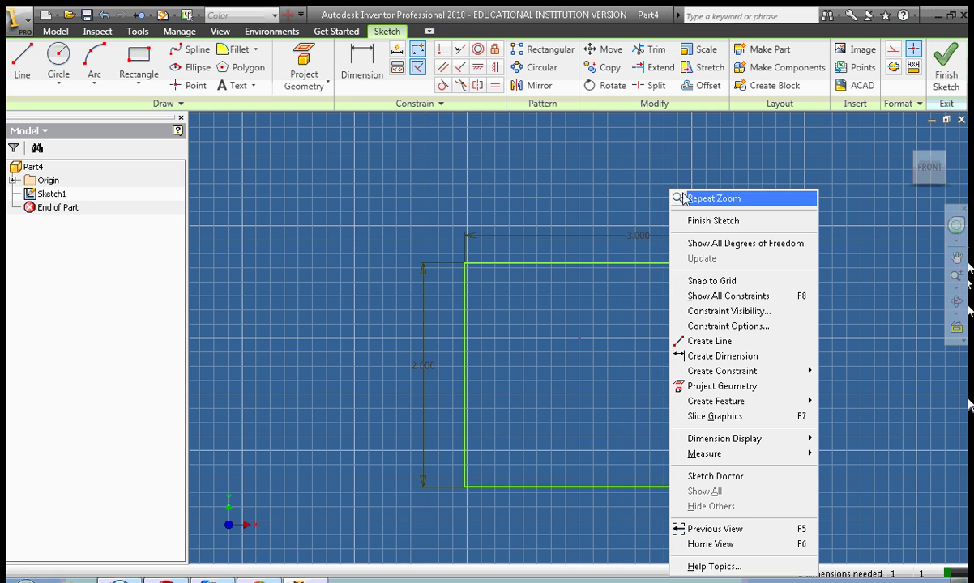
left_click(705, 222)
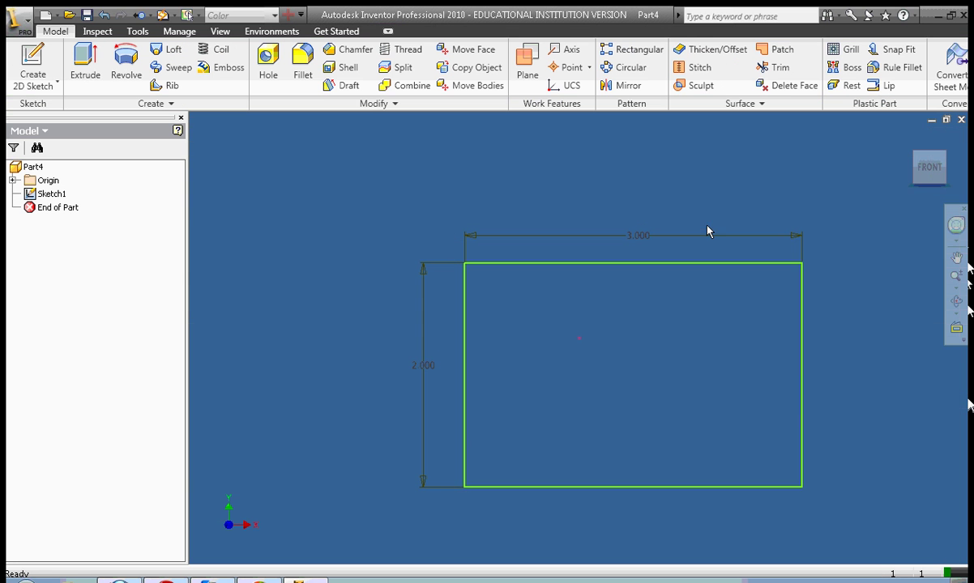
Create Work Plane1 offset -2 in from the origin XY Plane.
mouse_move(919, 180)
left_mouse_down()
mouse_move(908, 200)
mouse_move(887, 161)
left_mouse_up()
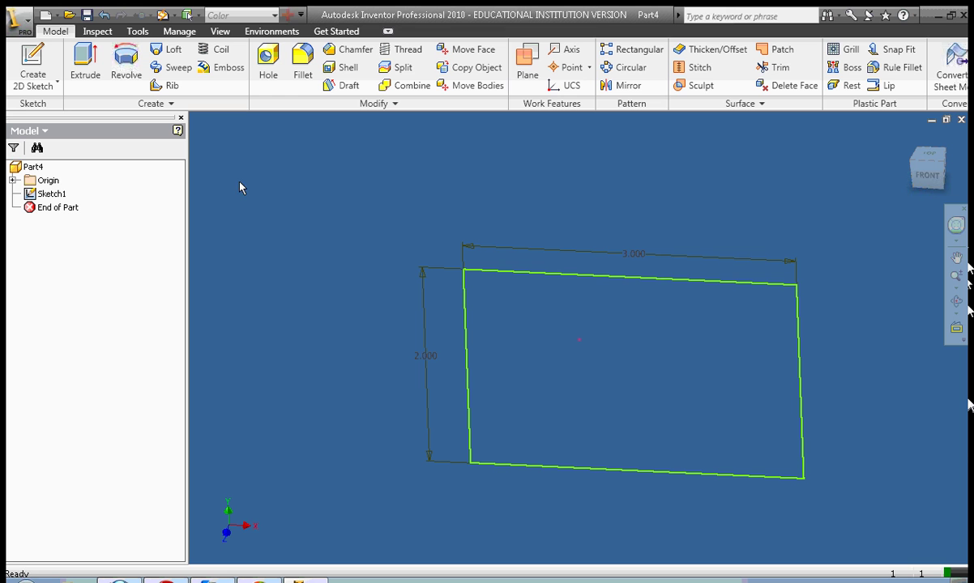
left_click(12, 180)
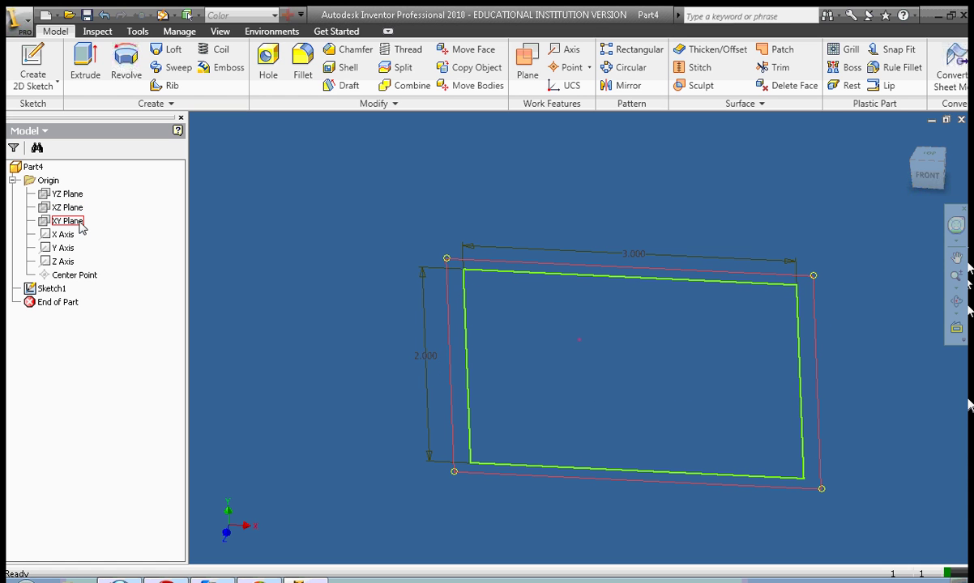
left_click(55, 220)
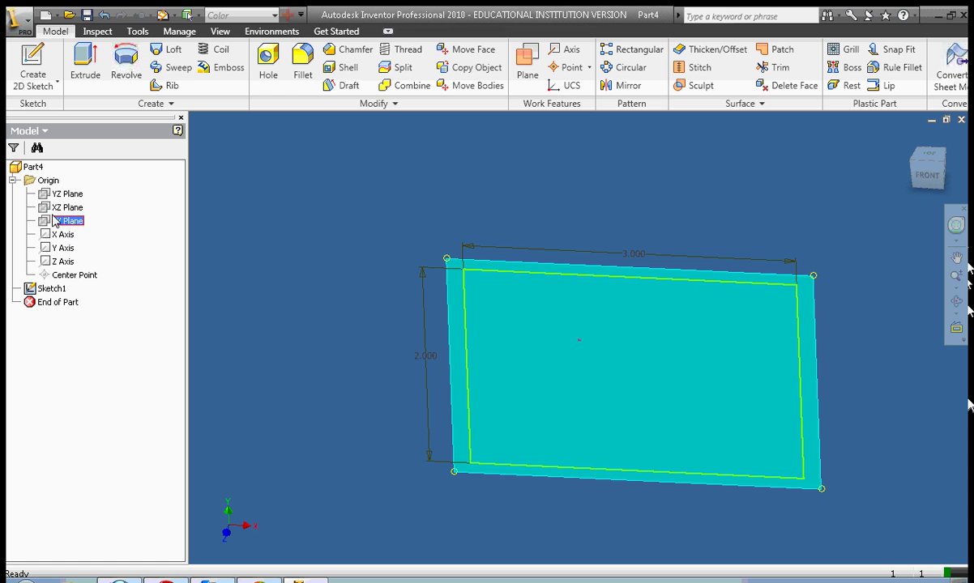
left_click(528, 60)
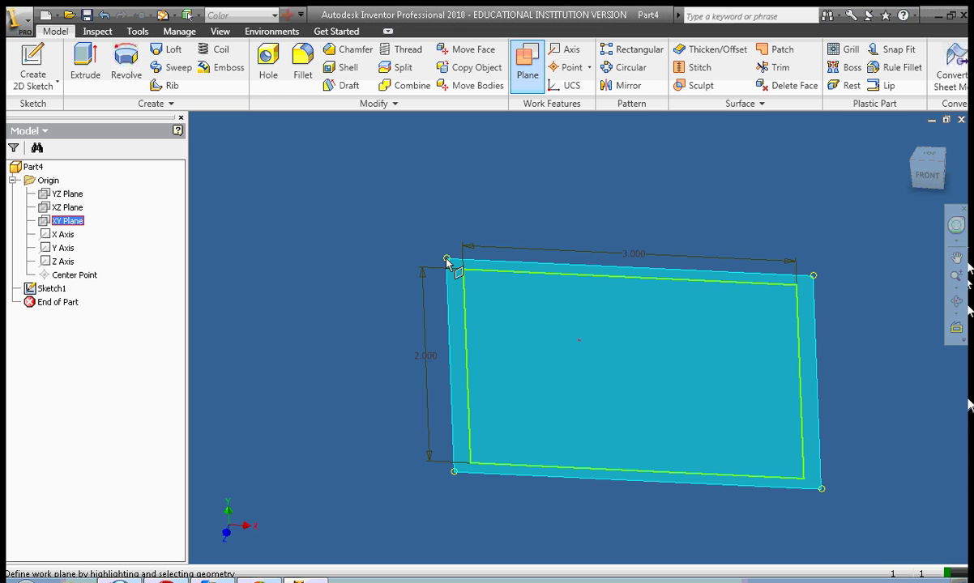
left_click_drag(448, 262, 514, 191)
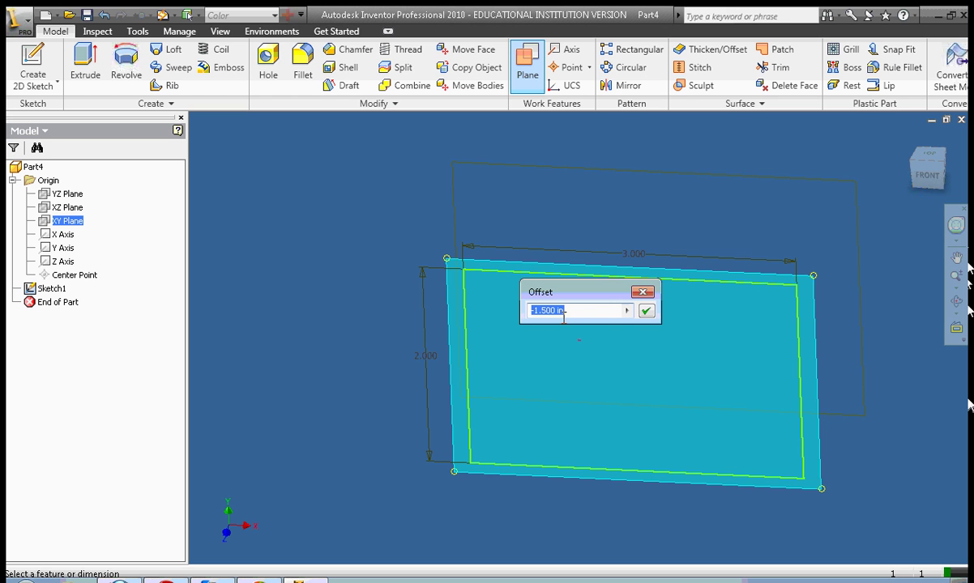
left_click_drag(556, 315, 536, 316)
type("2")
left_click(646, 313)
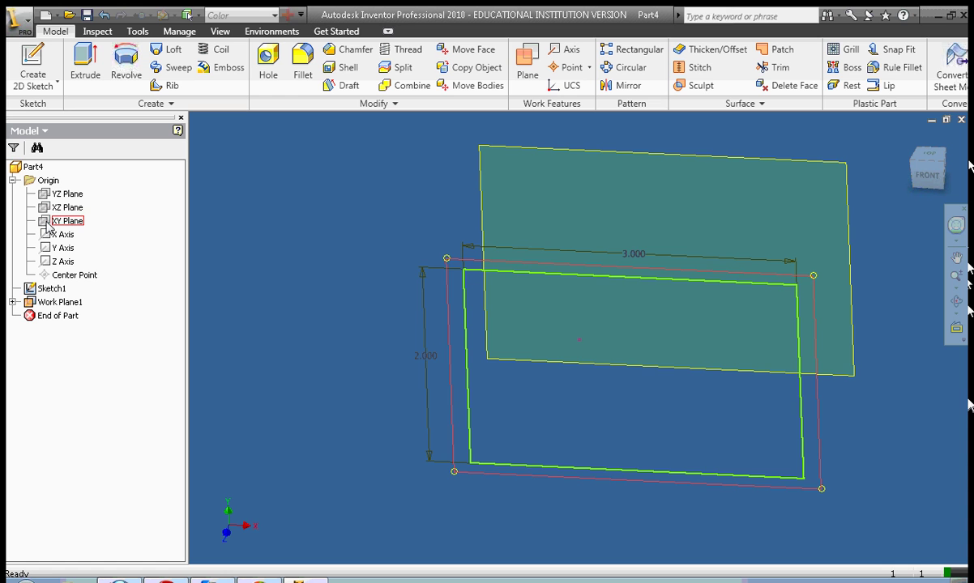
Offset a second work plane, Work Plane2, from the XY Plane and zoom in to inspect it.
left_click(51, 221)
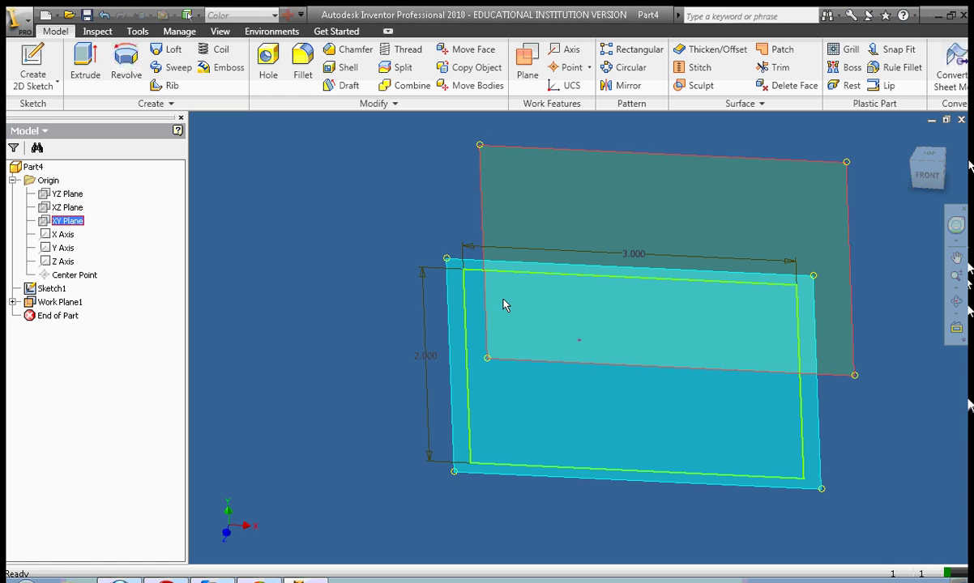
left_click(528, 66)
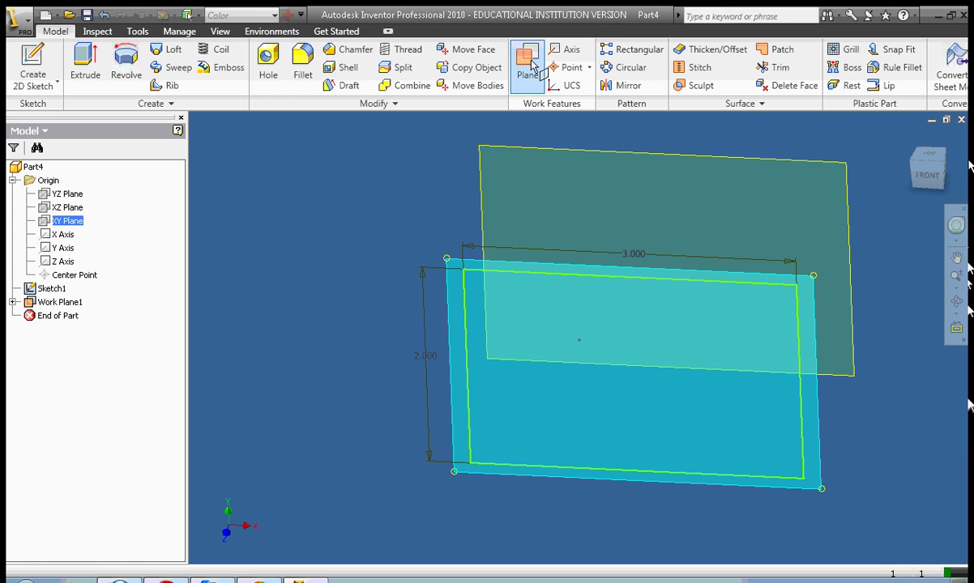
left_click_drag(446, 264, 466, 224)
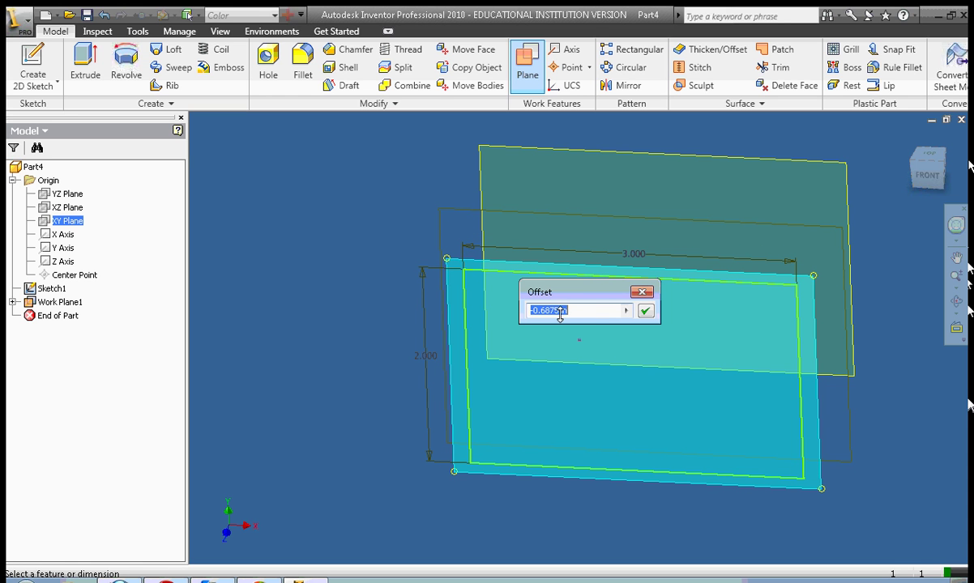
left_click_drag(559, 314, 521, 314)
type("2")
type("-2")
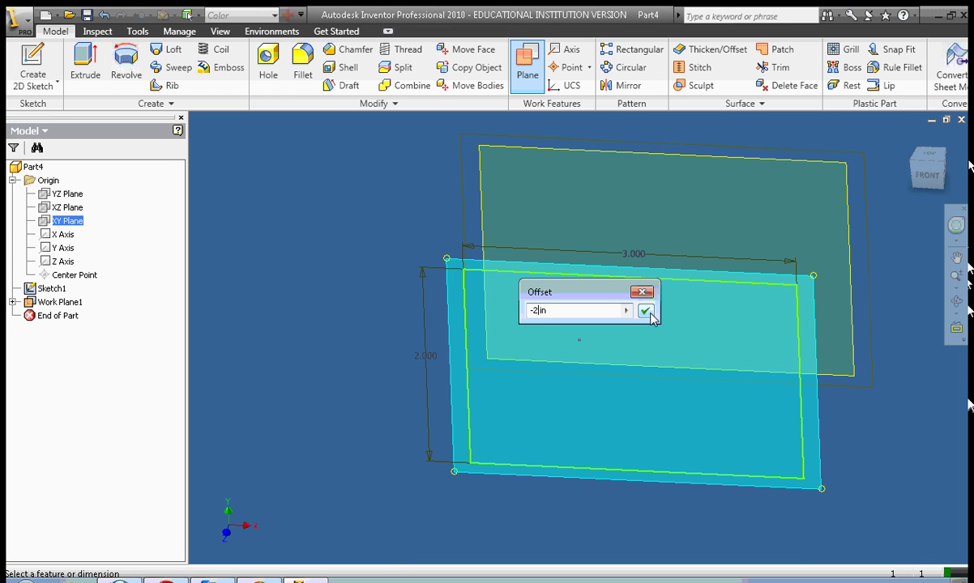
left_click(645, 311)
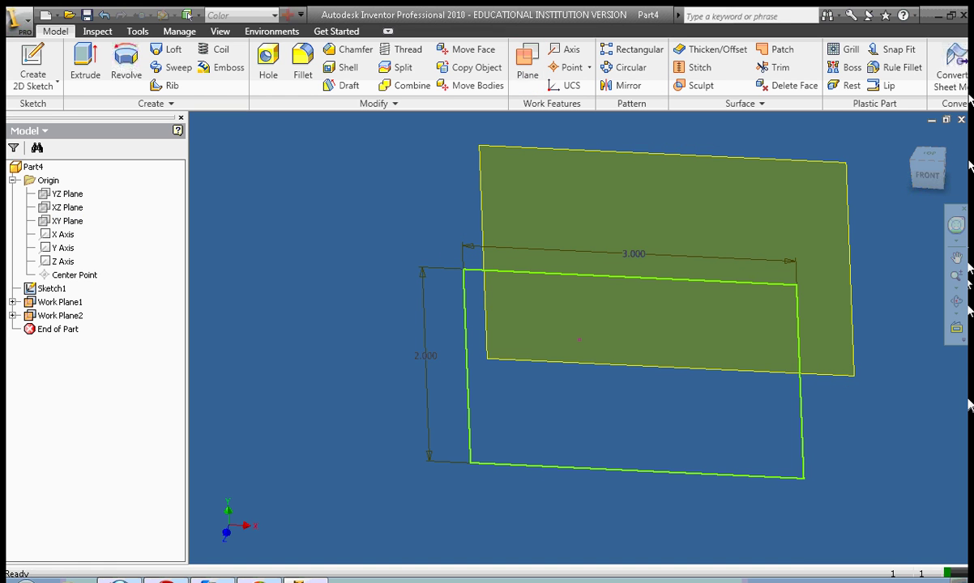
left_click(957, 277)
left_click_drag(818, 226, 883, 166)
left_click(957, 302)
Offset a third work plane -3 in from the XY Plane and orbit to view the stacked planes.
left_click(957, 277)
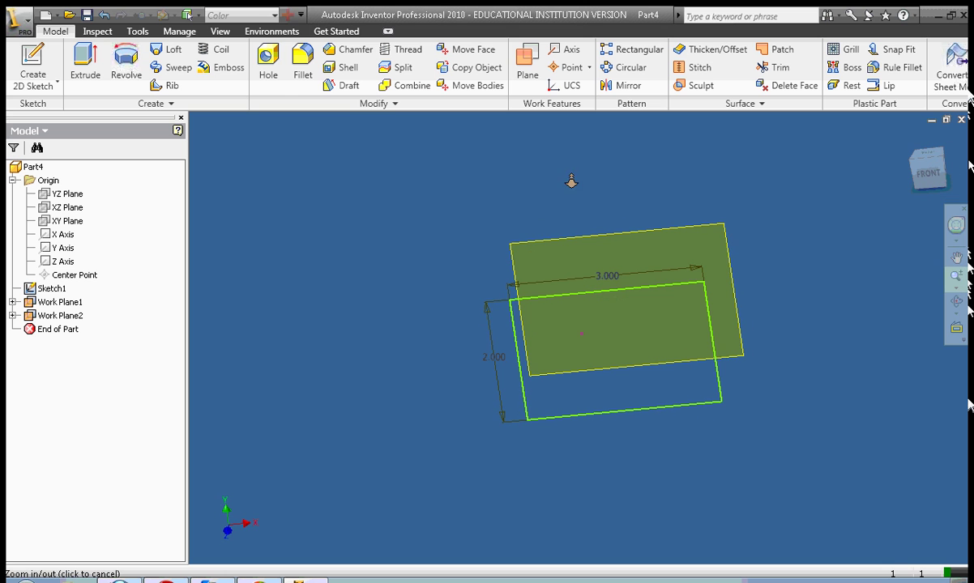
right_click(692, 179)
left_click(720, 183)
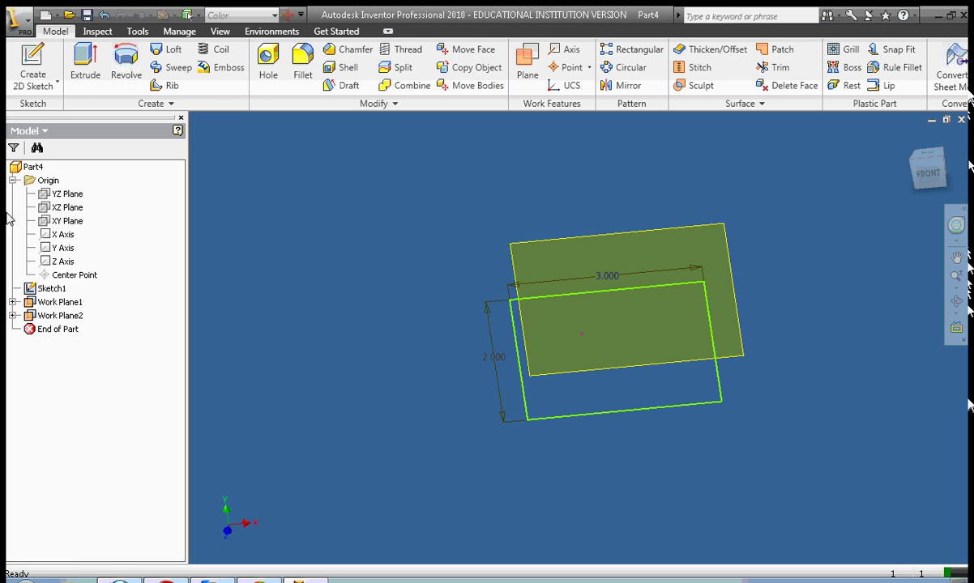
left_click(56, 209)
left_click(56, 220)
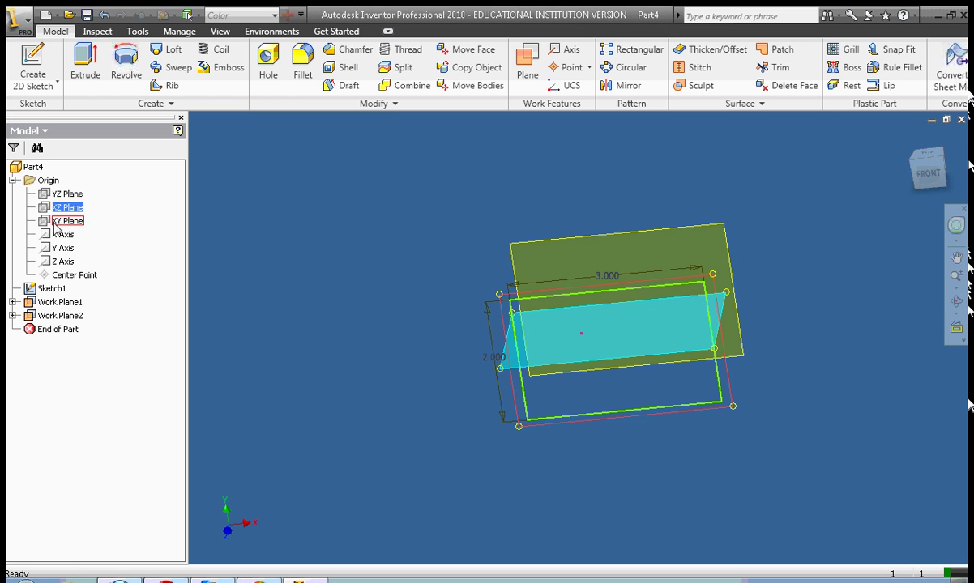
left_click(526, 65)
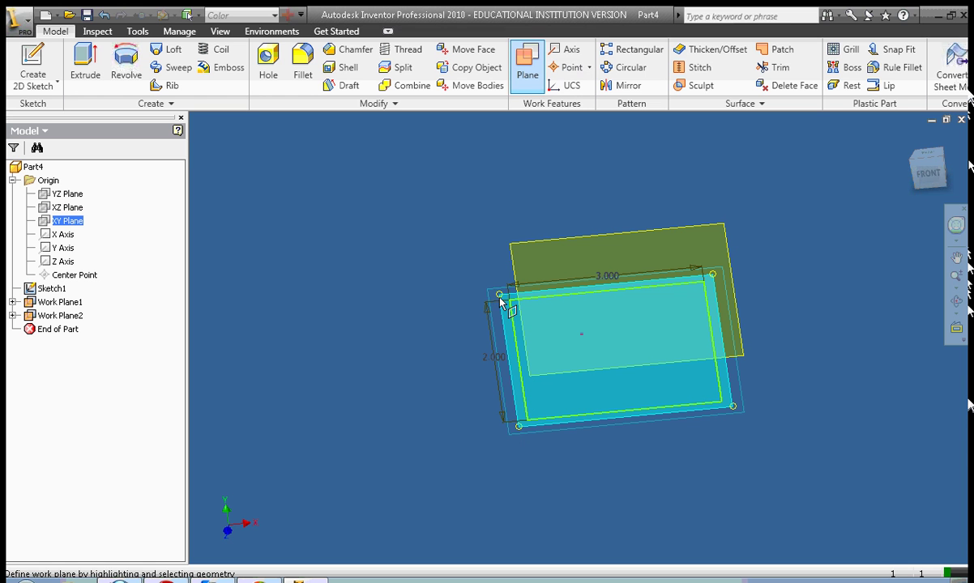
left_click_drag(500, 298, 545, 209)
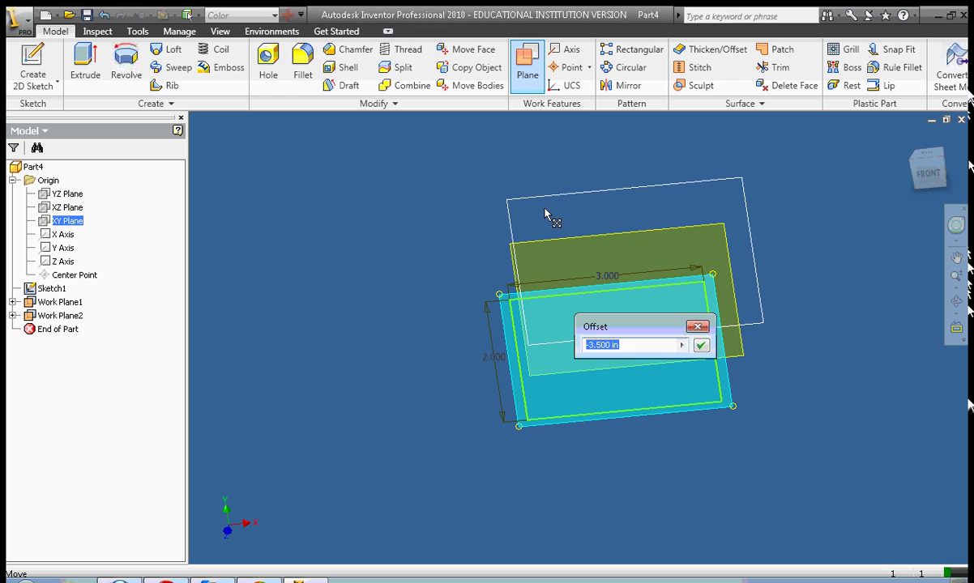
left_click_drag(544, 209, 546, 230)
left_click_drag(612, 345, 597, 345)
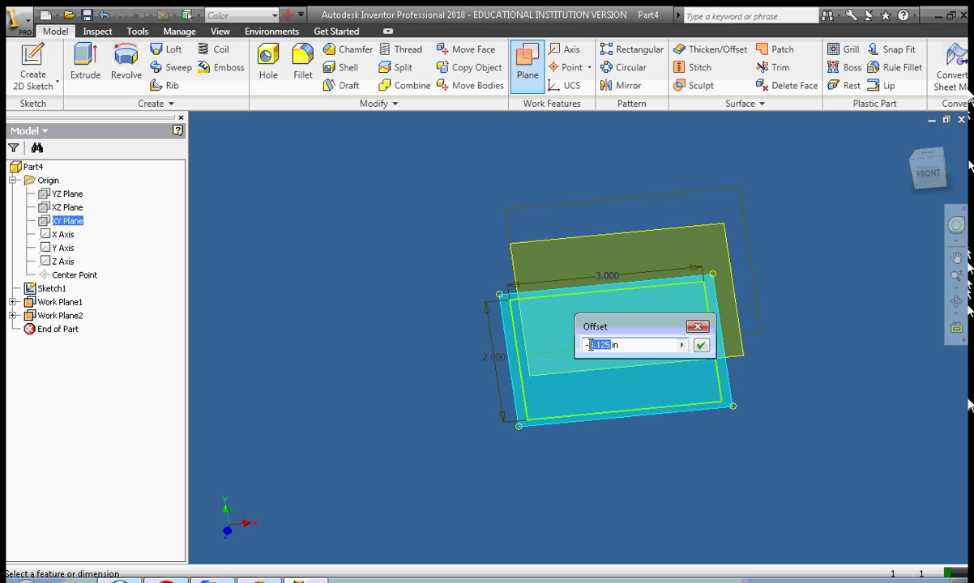
type("3")
left_click(699, 346)
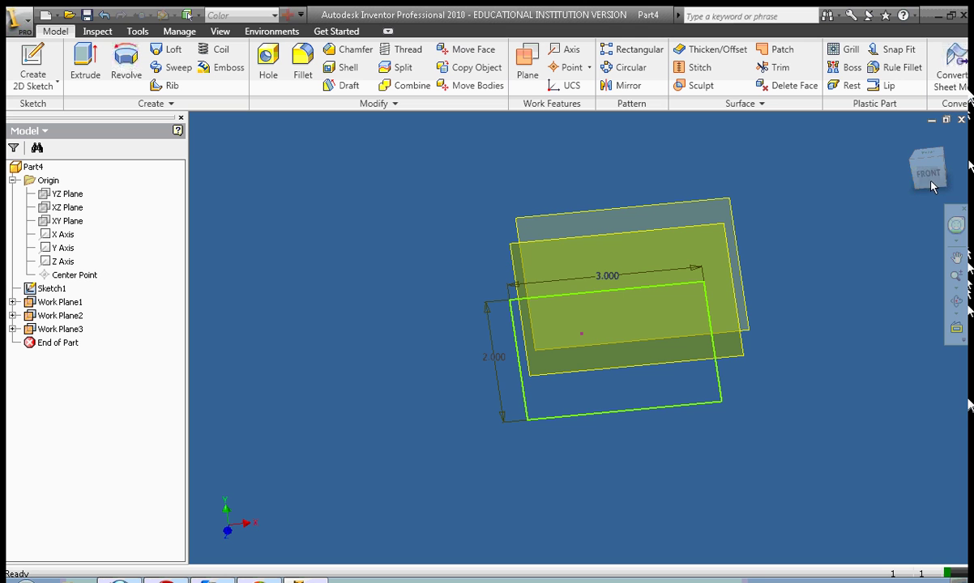
mouse_move(931, 182)
left_mouse_down()
mouse_move(858, 178)
mouse_move(861, 224)
mouse_move(884, 261)
mouse_move(891, 163)
mouse_move(888, 174)
mouse_move(859, 168)
mouse_move(865, 156)
mouse_move(850, 166)
mouse_move(799, 157)
mouse_move(806, 194)
left_mouse_up()
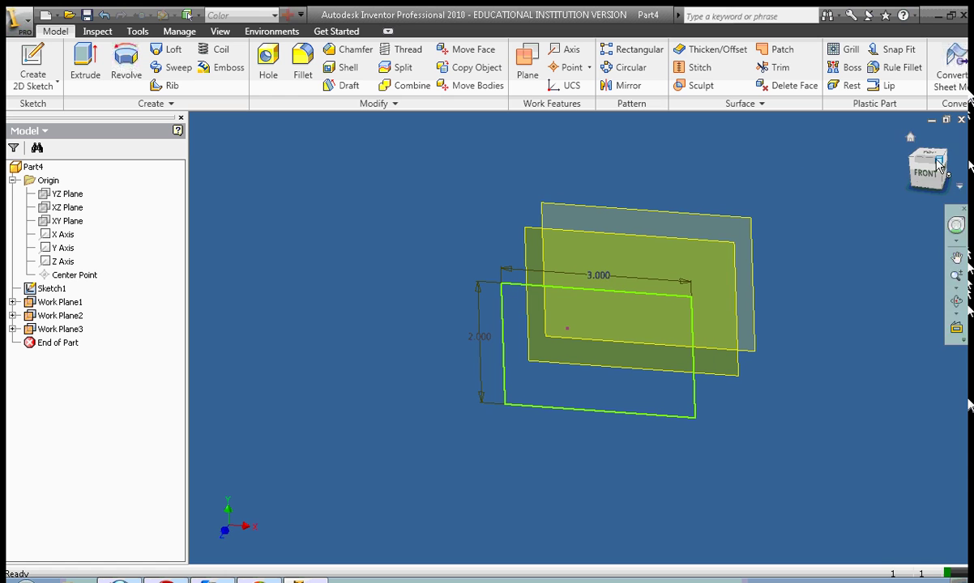
Start a new sketch, Sketch2, on Work Plane2.
right_click(808, 222)
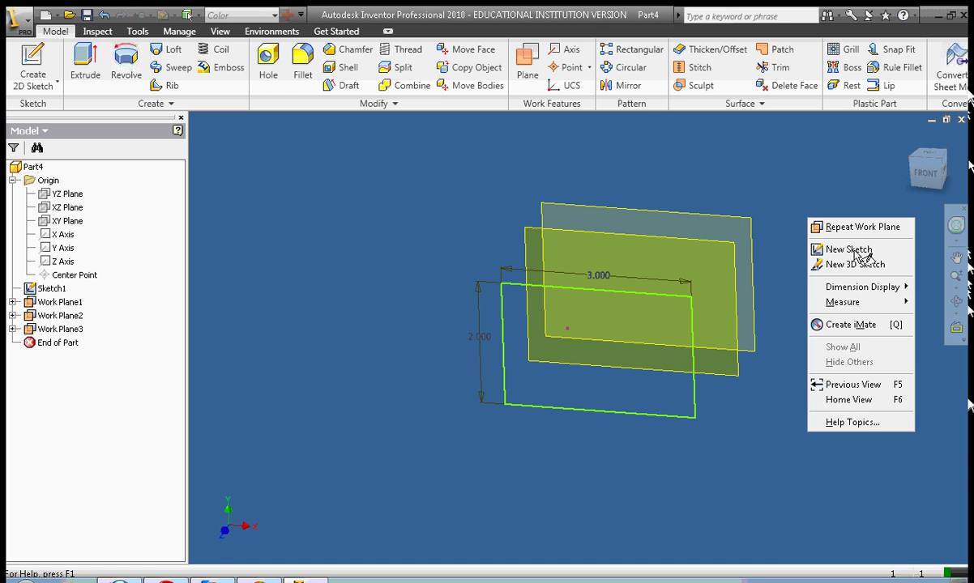
left_click(835, 248)
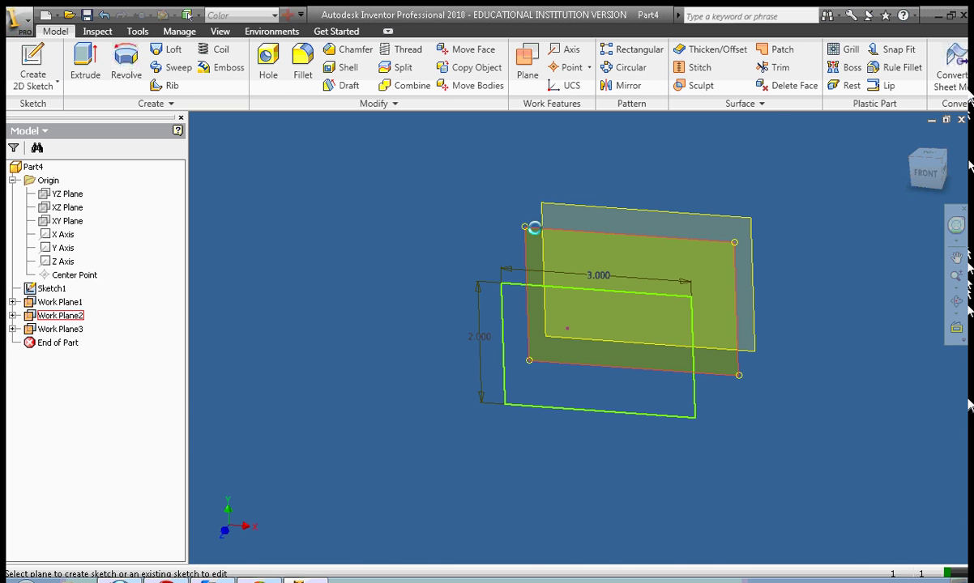
left_click(536, 232)
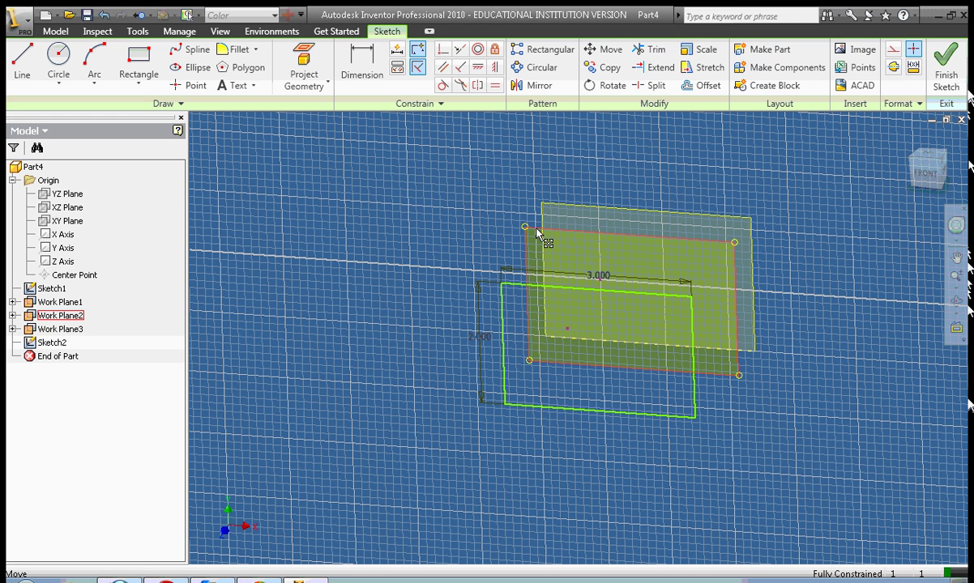
Draw a circle centred over the rectangle's middle, viewed from the front.
left_click(59, 57)
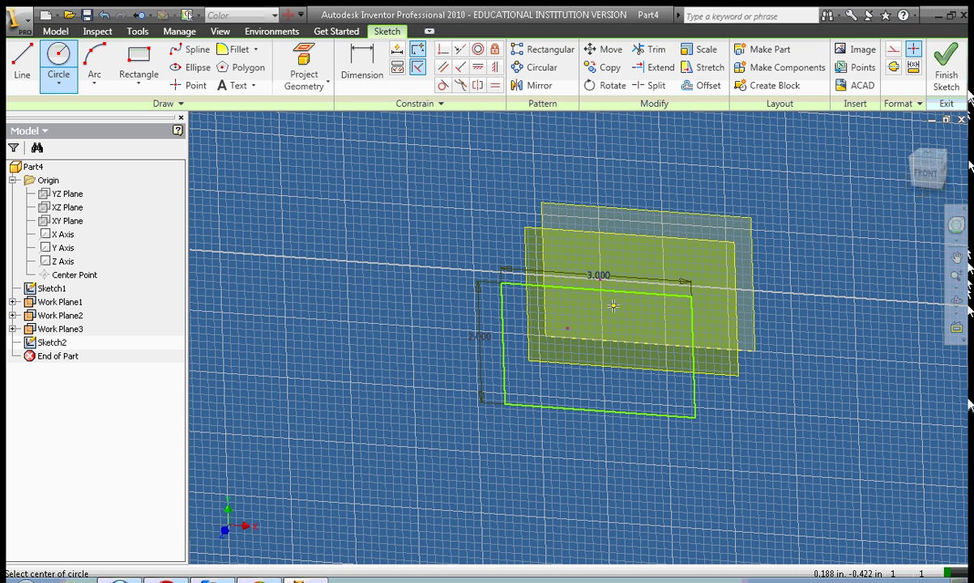
left_click(929, 167)
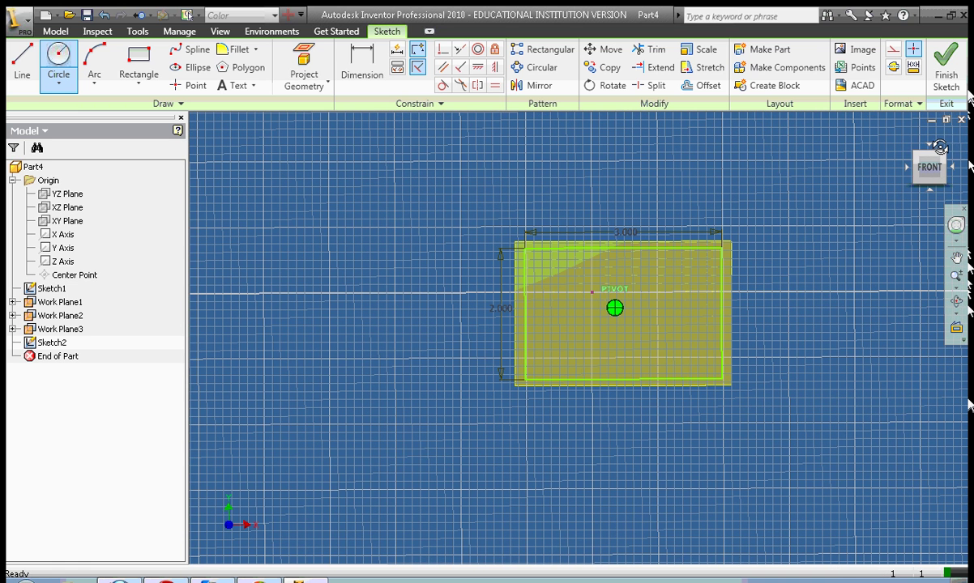
left_click(615, 308)
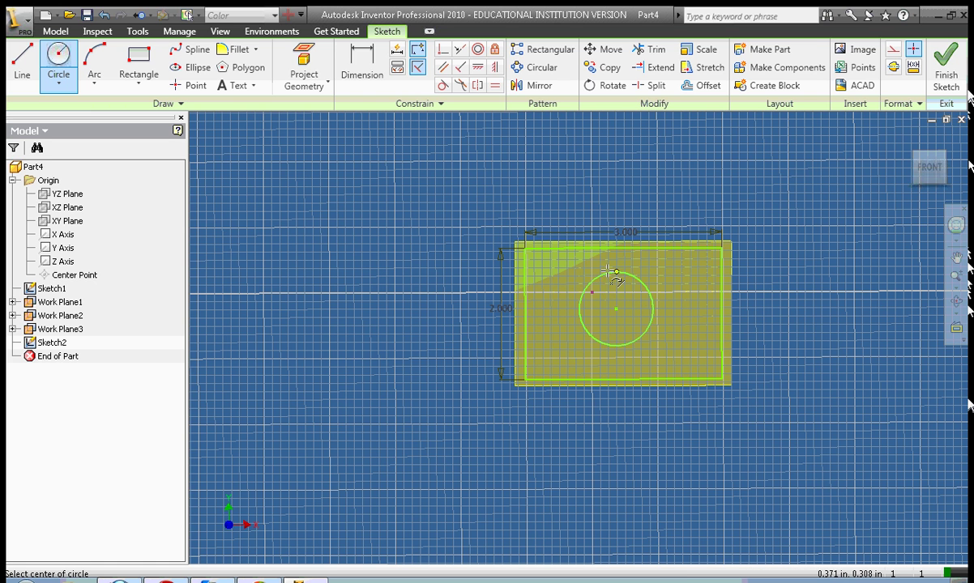
key("d")
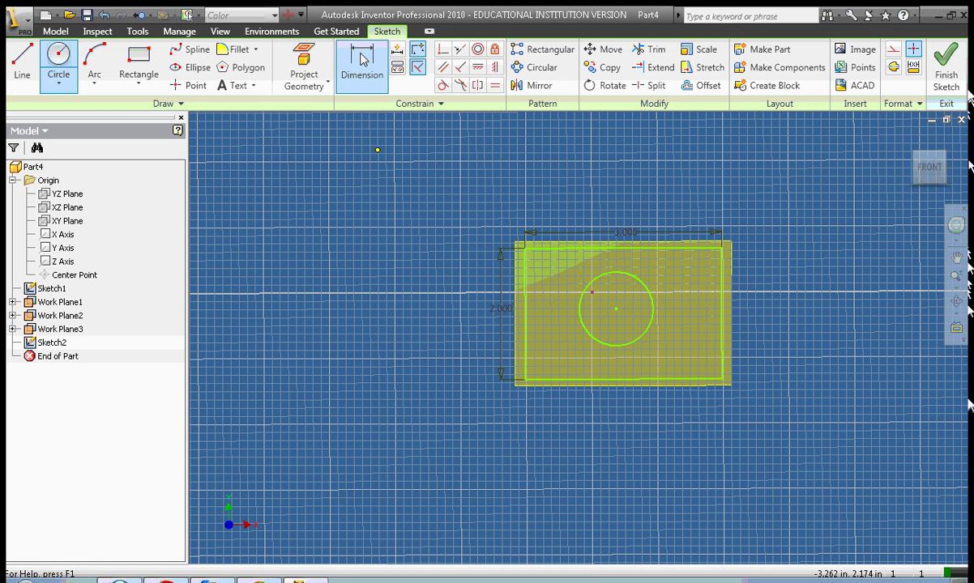
Dimension the circle's diameter, entering 1 in and then correcting it to 2 in.
left_click(648, 294)
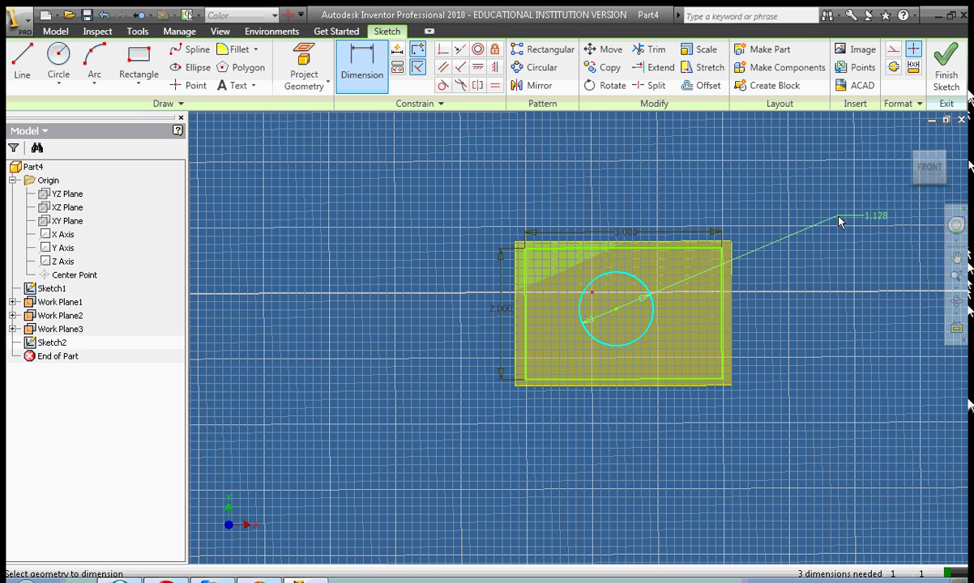
left_click(856, 230)
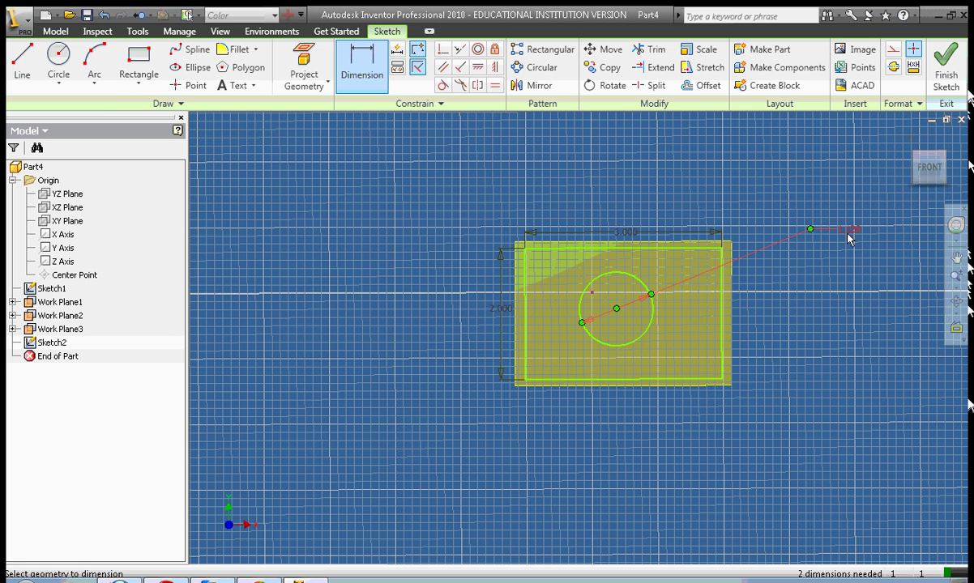
left_click_drag(822, 288, 784, 287)
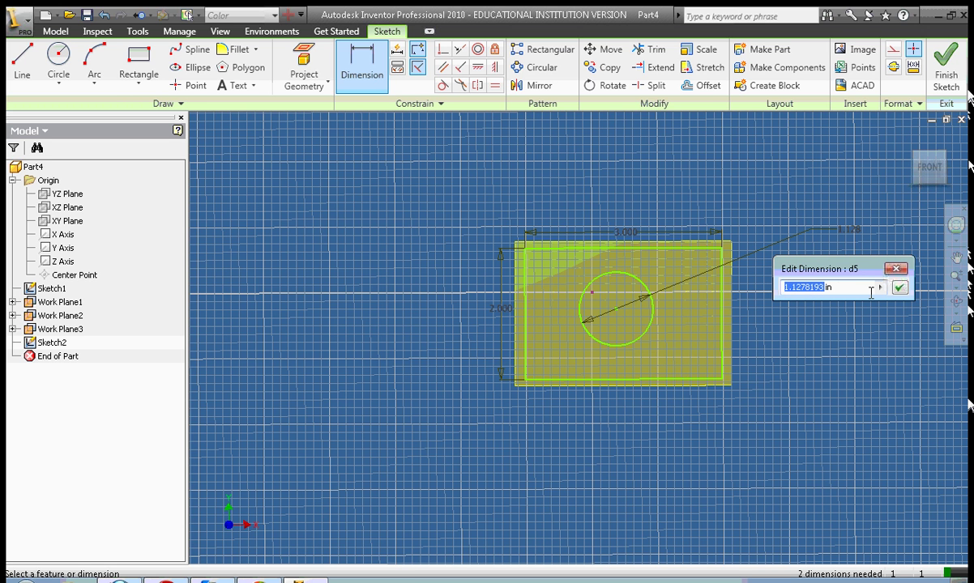
type("1")
left_click(899, 287)
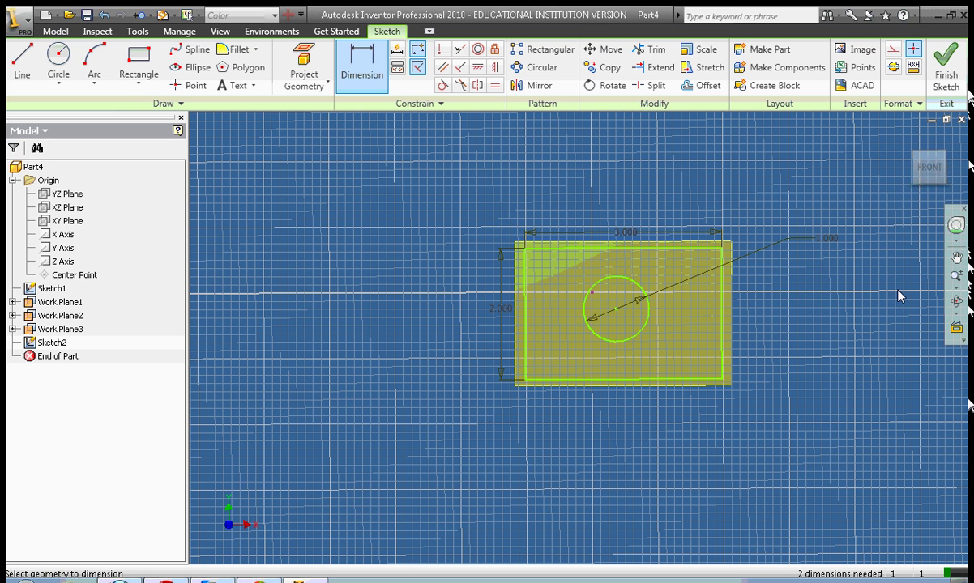
left_click(832, 241)
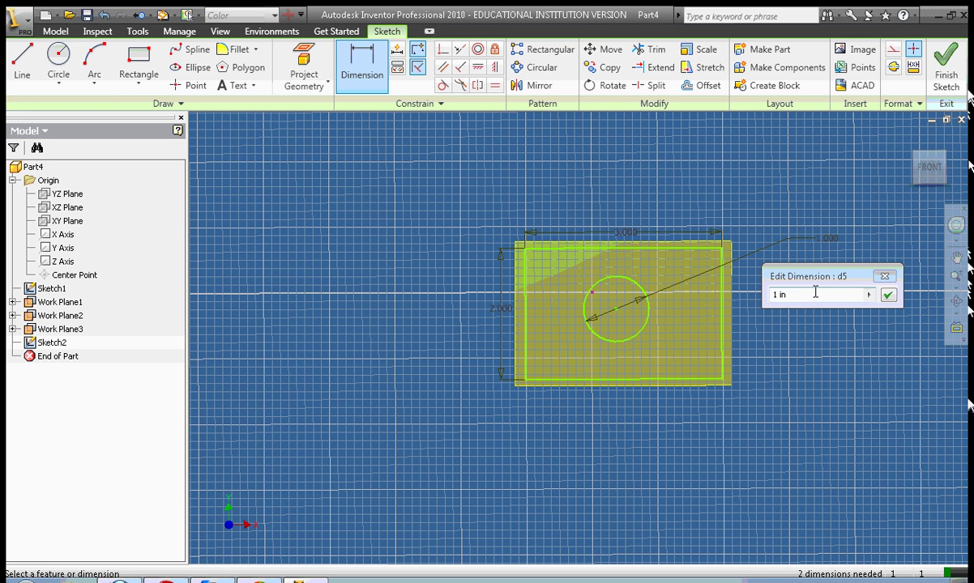
type("2")
left_click(887, 295)
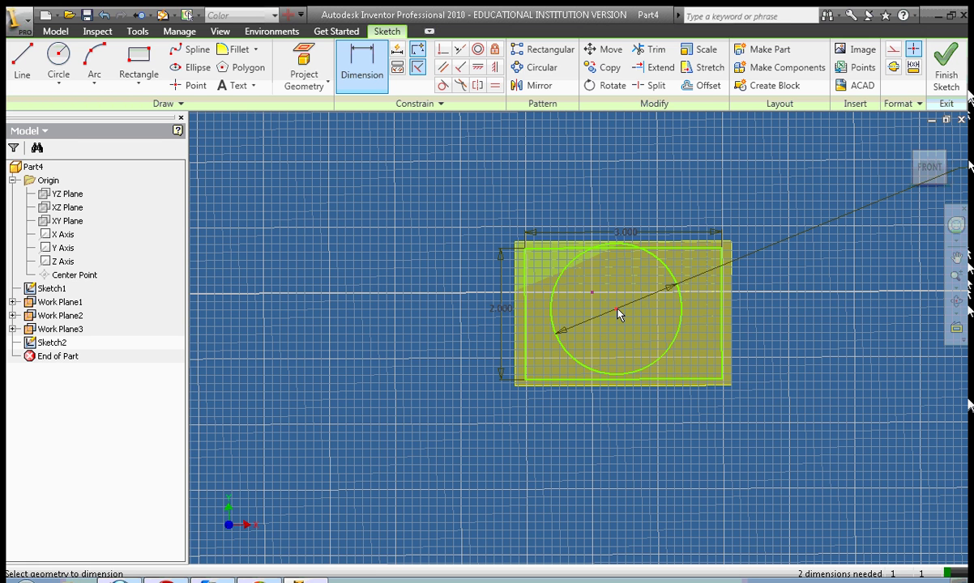
End dimensioning and nudge the dimensioned circle's position in Sketch2.
right_click(544, 188)
left_click(557, 195)
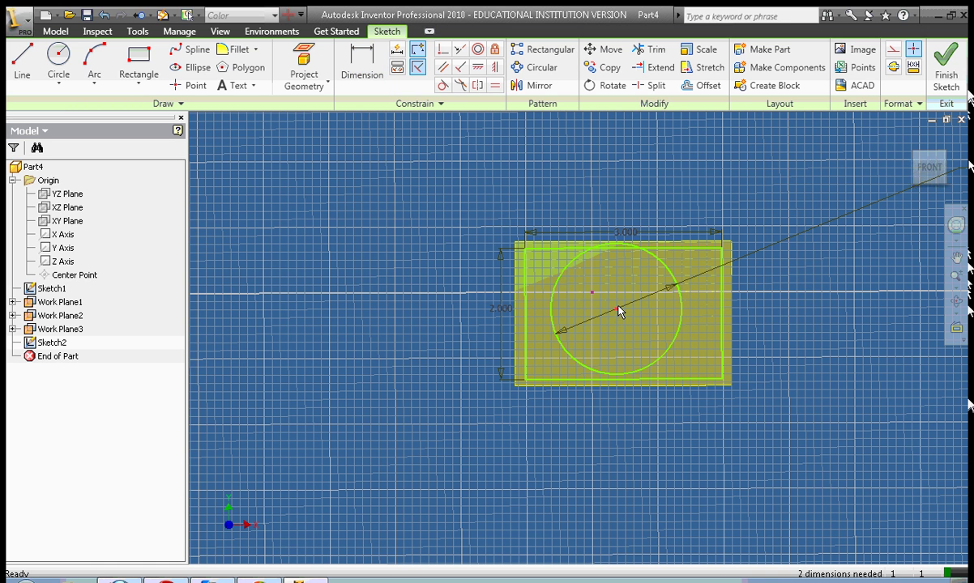
left_click_drag(618, 314, 617, 312)
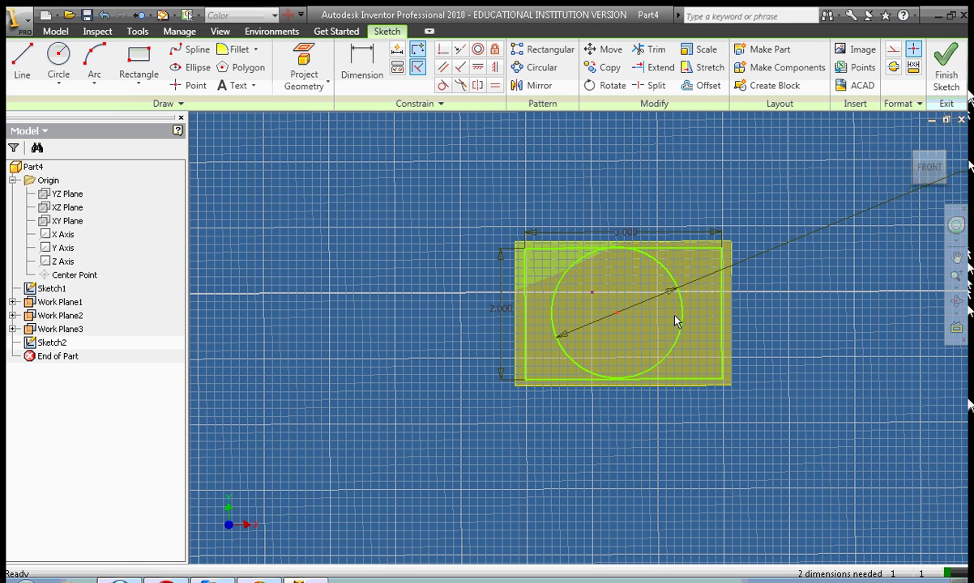
right_click(789, 308)
Finish Sketch2, orbit to an isometric view, and start Sketch3 on the topmost work plane.
left_click(827, 224)
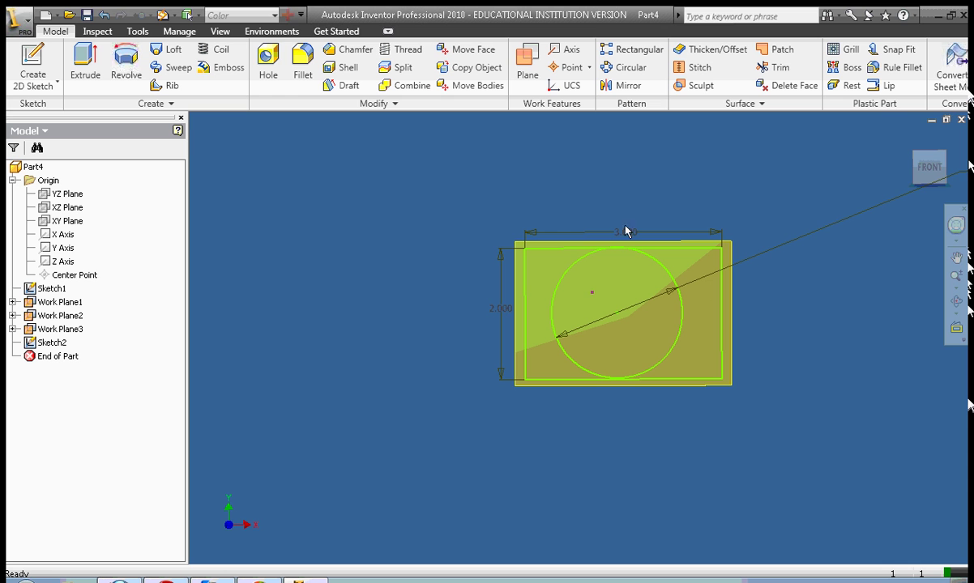
mouse_move(930, 165)
left_mouse_down()
mouse_move(908, 190)
mouse_move(800, 203)
left_mouse_up()
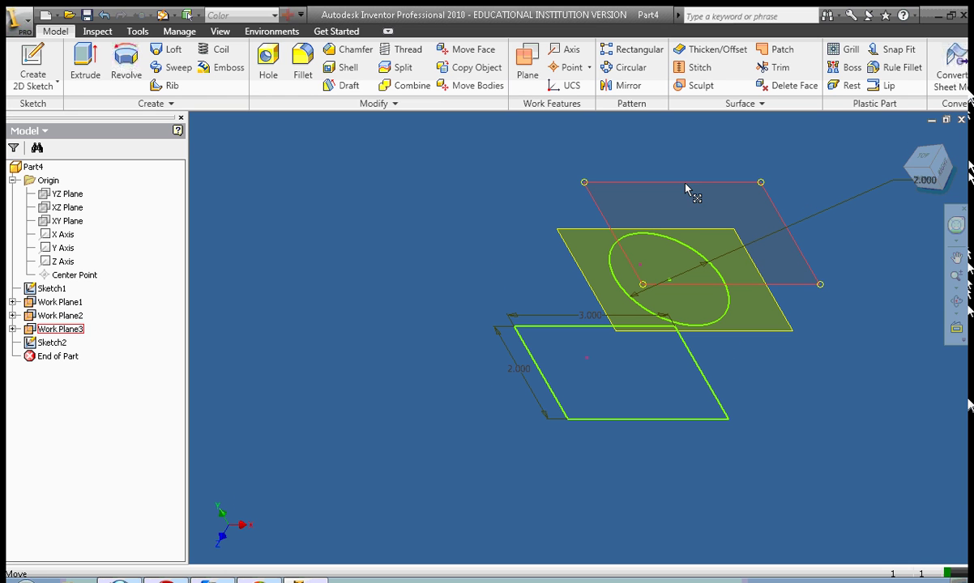
right_click(729, 136)
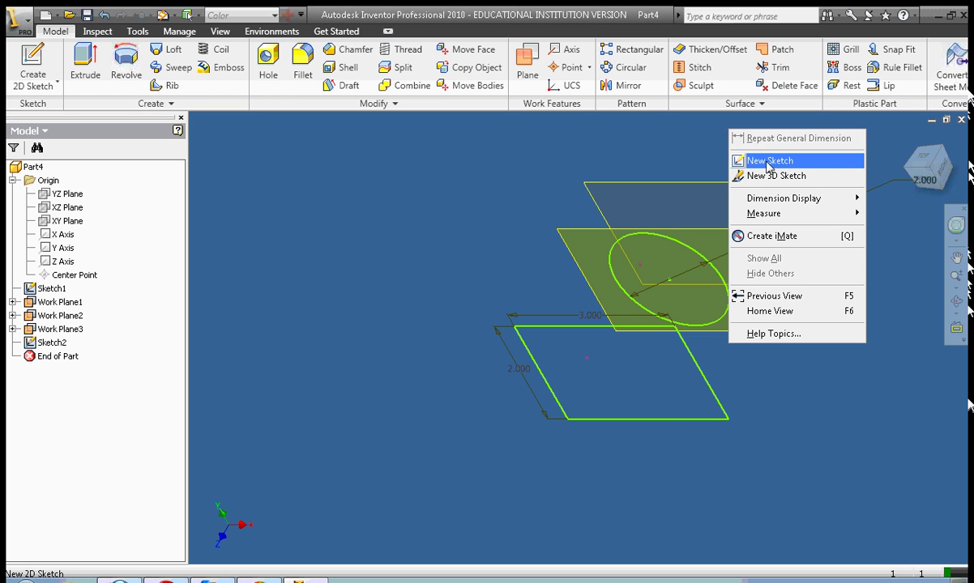
left_click(757, 158)
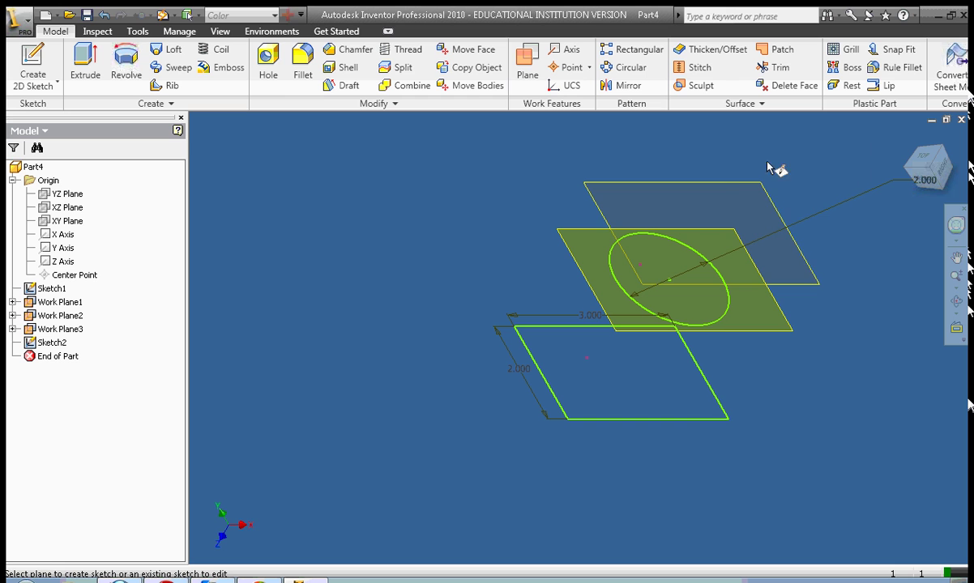
left_click(717, 186)
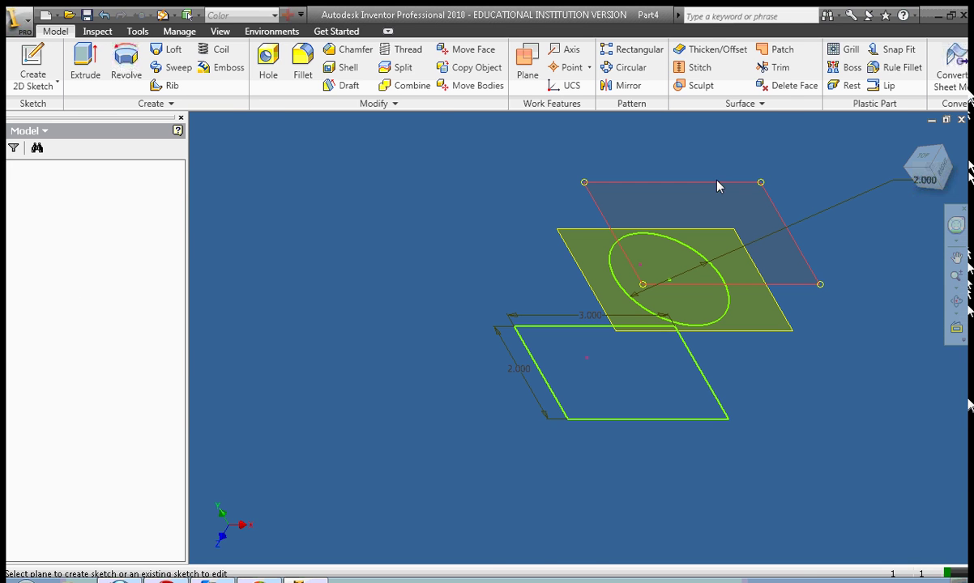
left_click(58, 57)
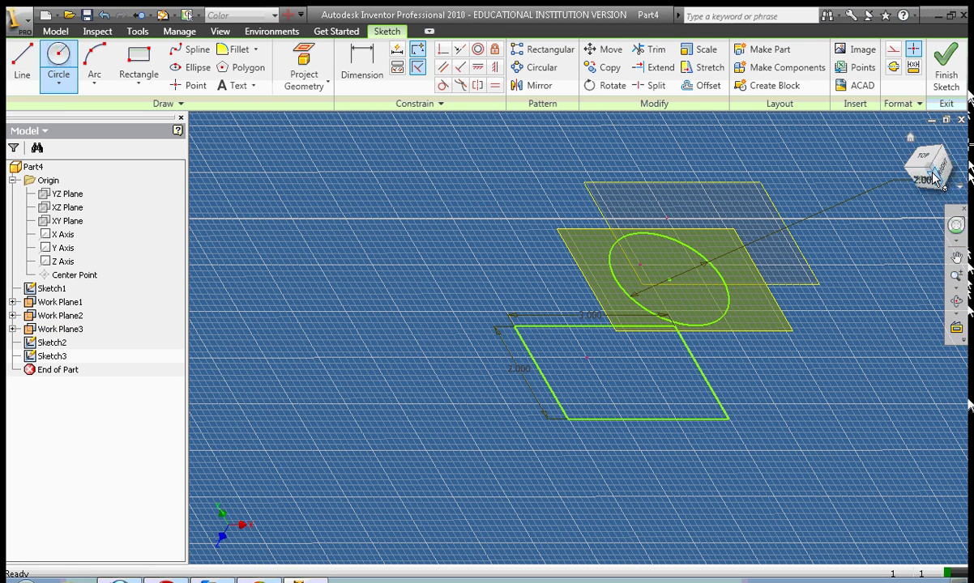
Draw a tiny circle on the top work plane as the loft's apex point and finish Sketch3.
mouse_move(879, 171)
left_mouse_down()
mouse_move(958, 142)
mouse_move(962, 204)
left_mouse_up()
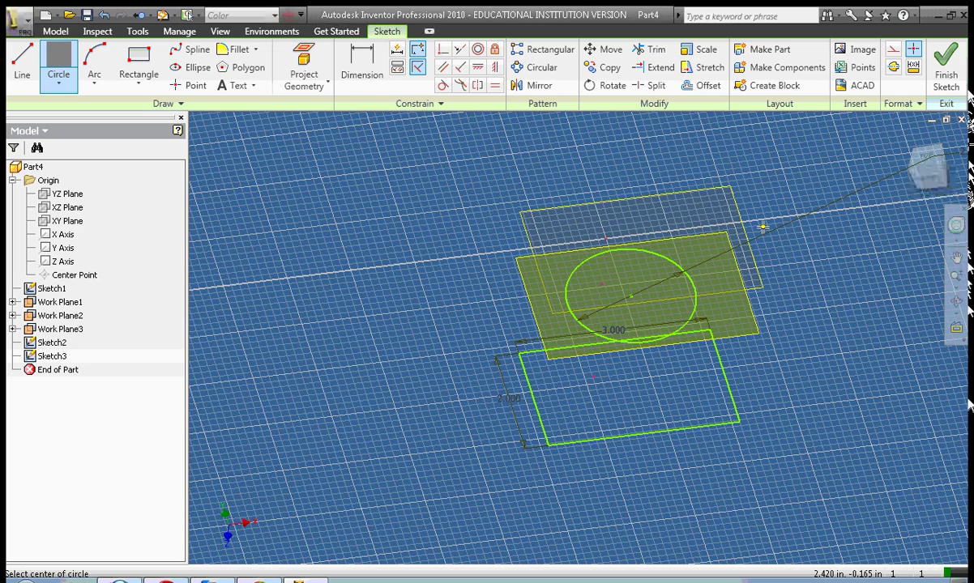
left_click(762, 226)
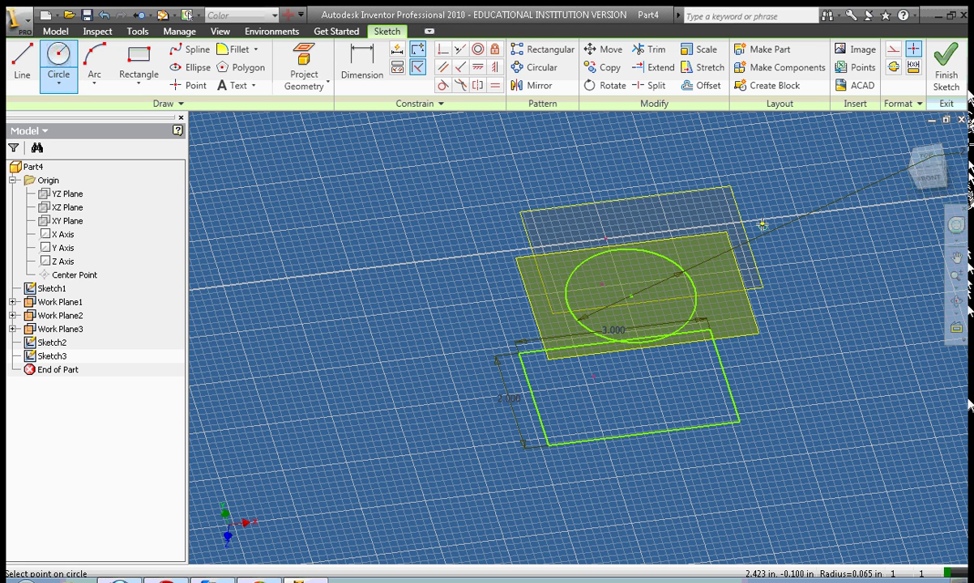
left_click(763, 226)
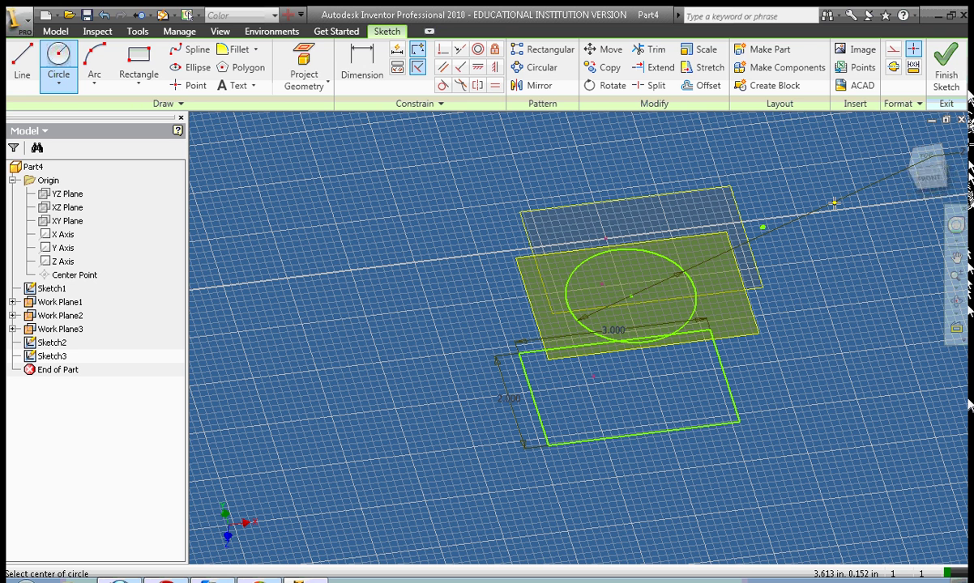
left_click(945, 69)
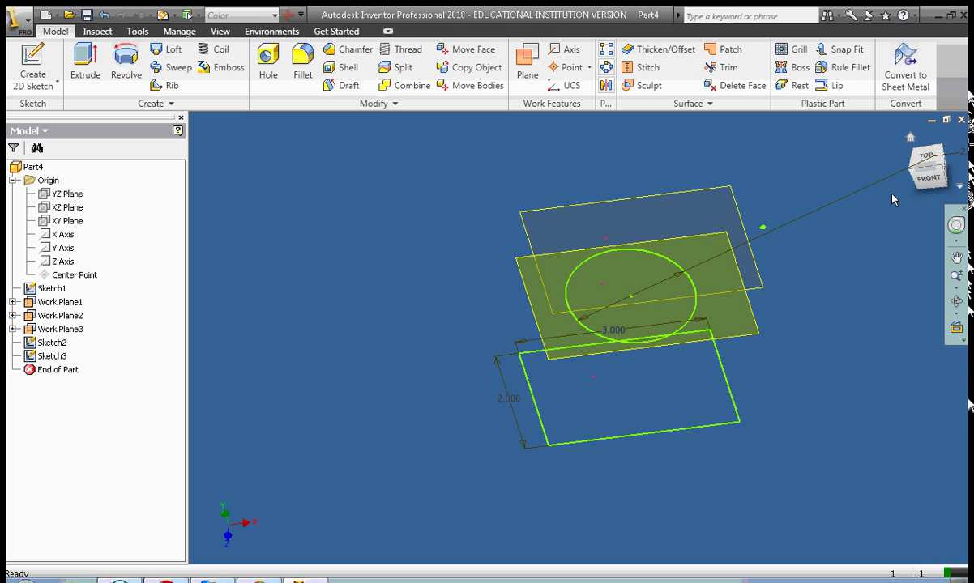
Create Loft1 through the rectangle (Sketch1), circle (Sketch2) and top point (Sketch3) sections.
left_click(932, 178)
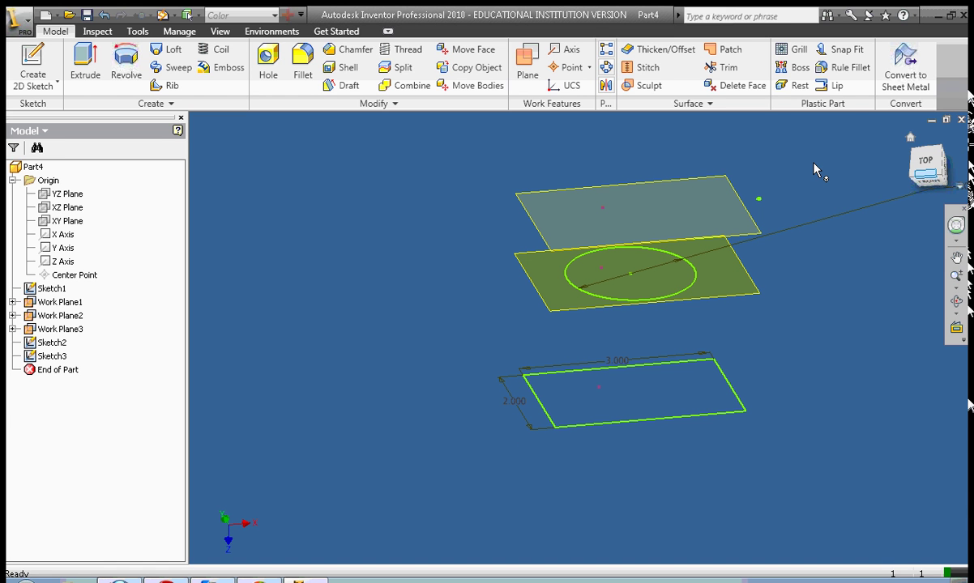
left_click(161, 54)
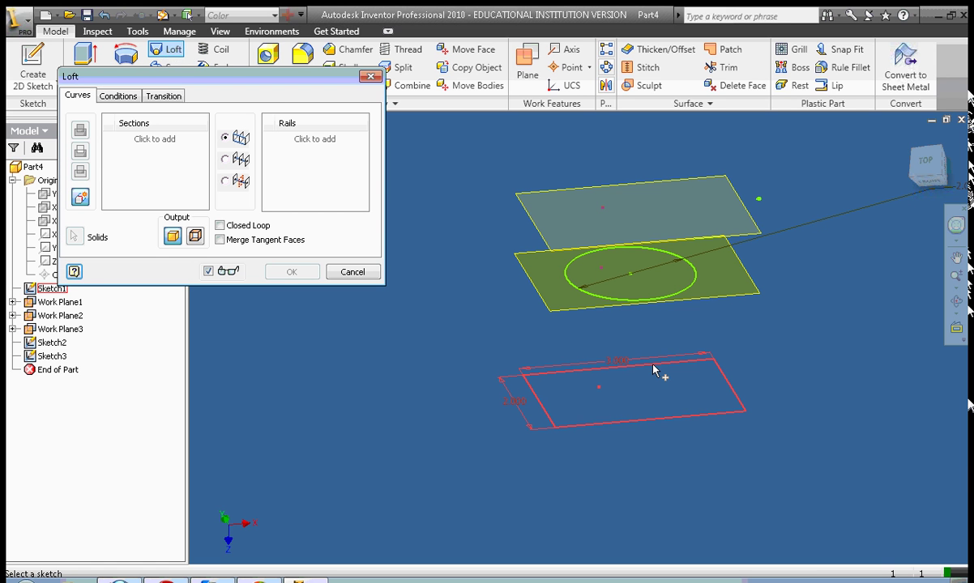
left_click(654, 370)
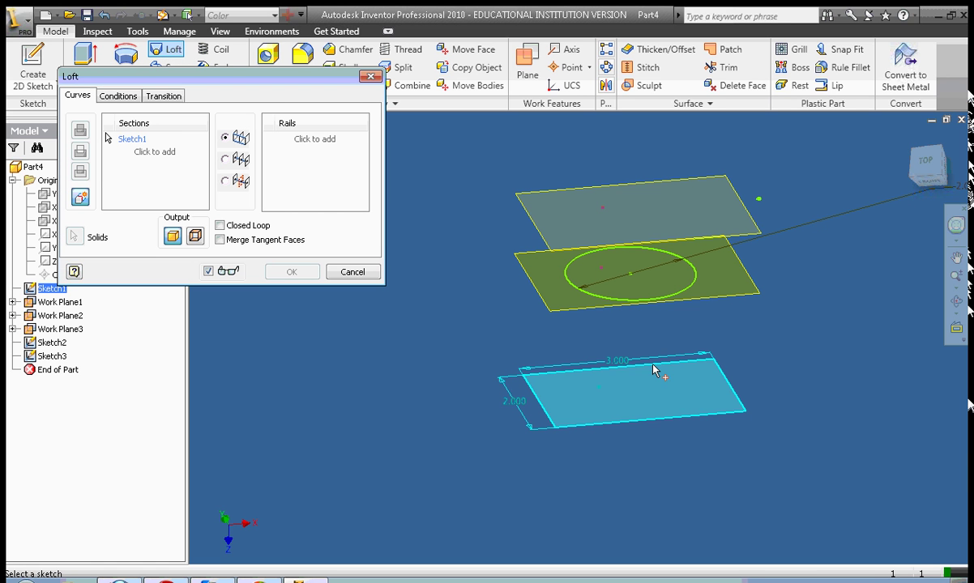
left_click(664, 254)
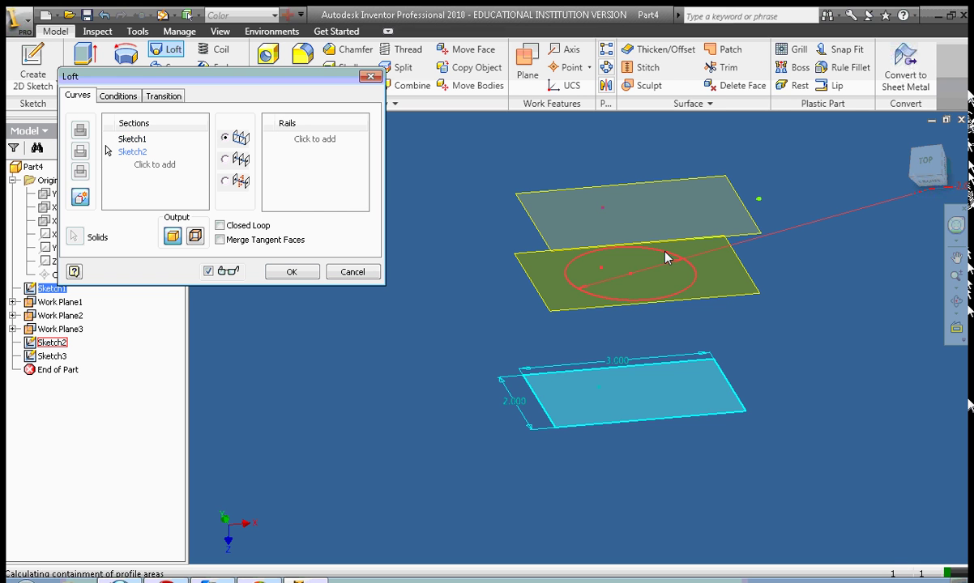
left_click(758, 200)
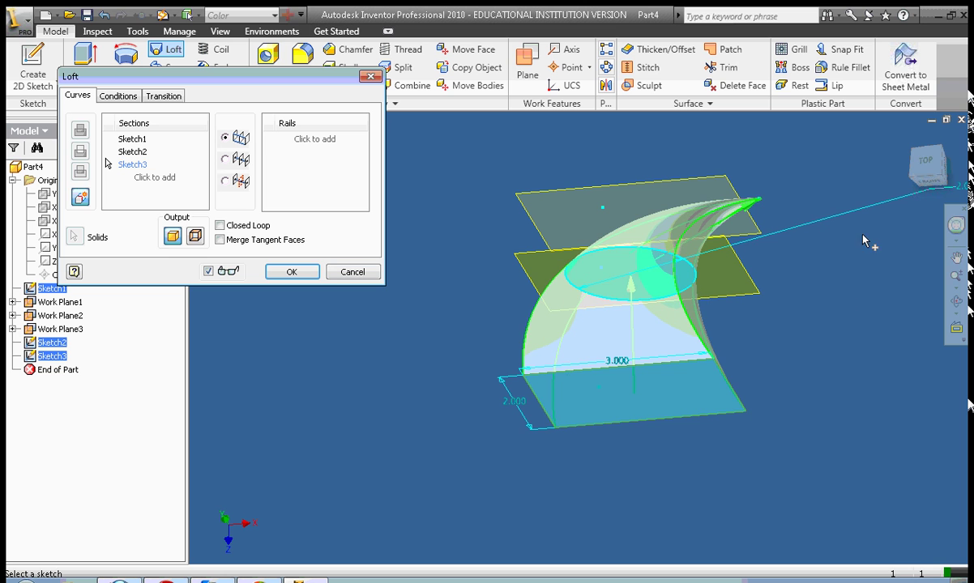
left_click_drag(924, 166, 927, 217)
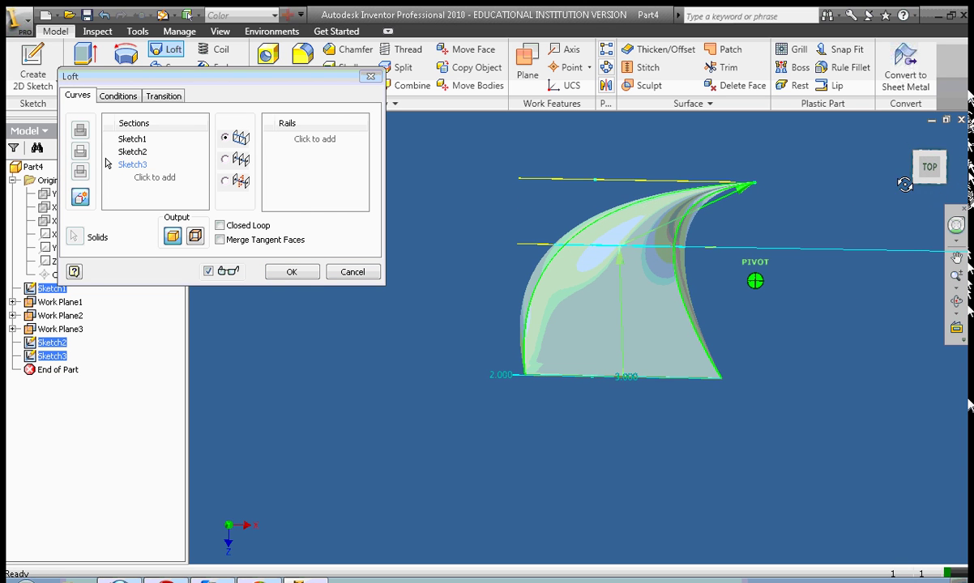
key("F5")
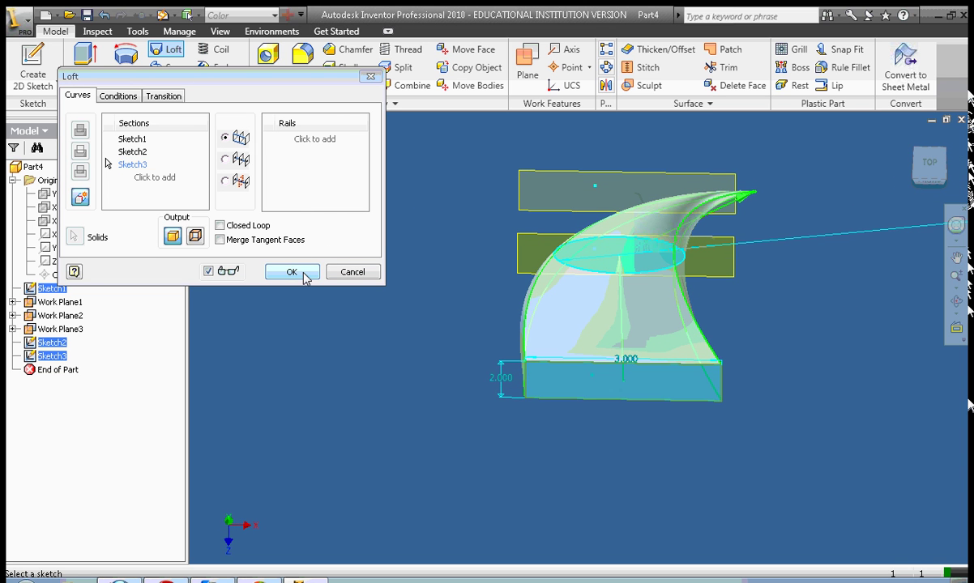
left_click(305, 275)
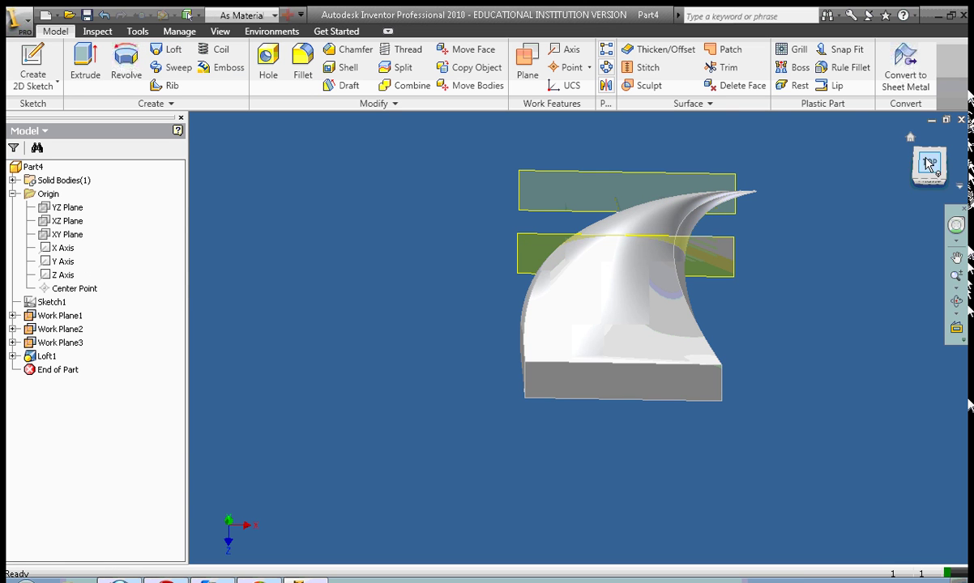
Turn off visibility of Work Plane3, Work Plane2 and Work Plane1, leaving only the lofted solid.
left_click_drag(929, 159, 935, 216)
key("F5")
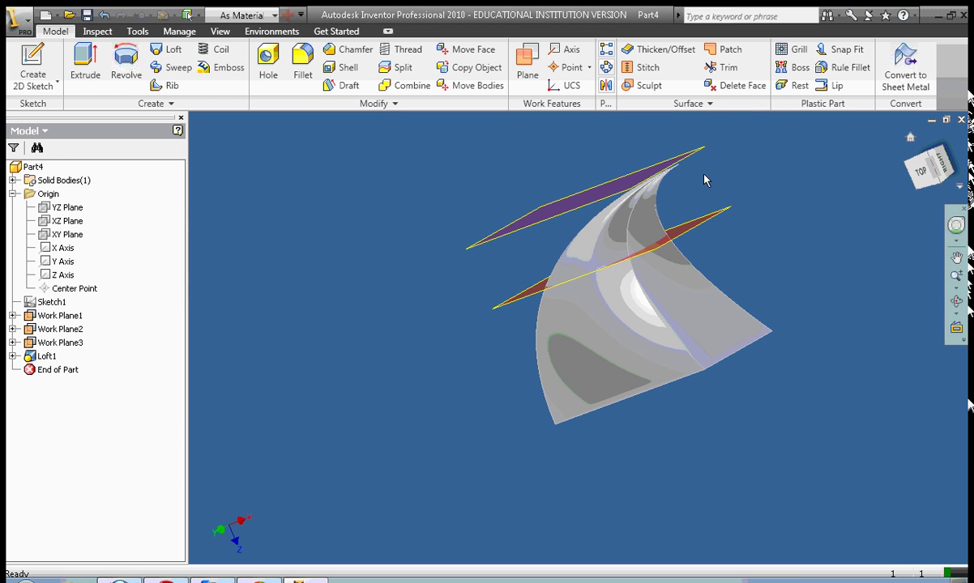
left_click(586, 207)
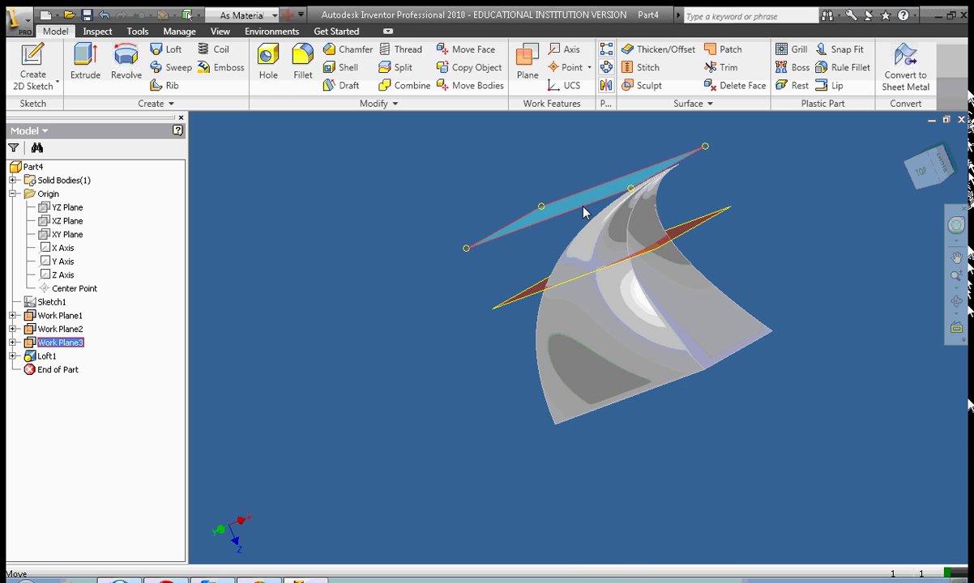
right_click(586, 209)
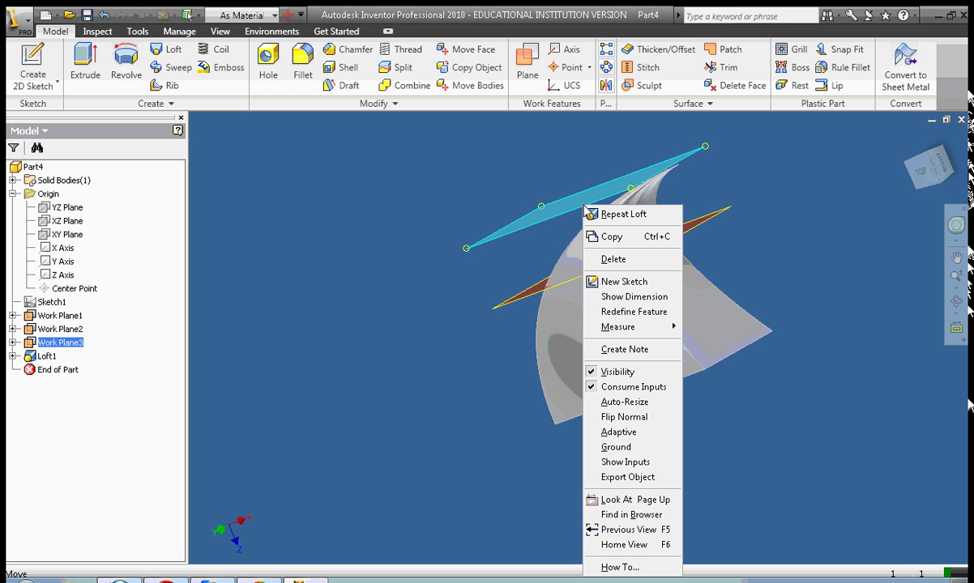
left_click(626, 376)
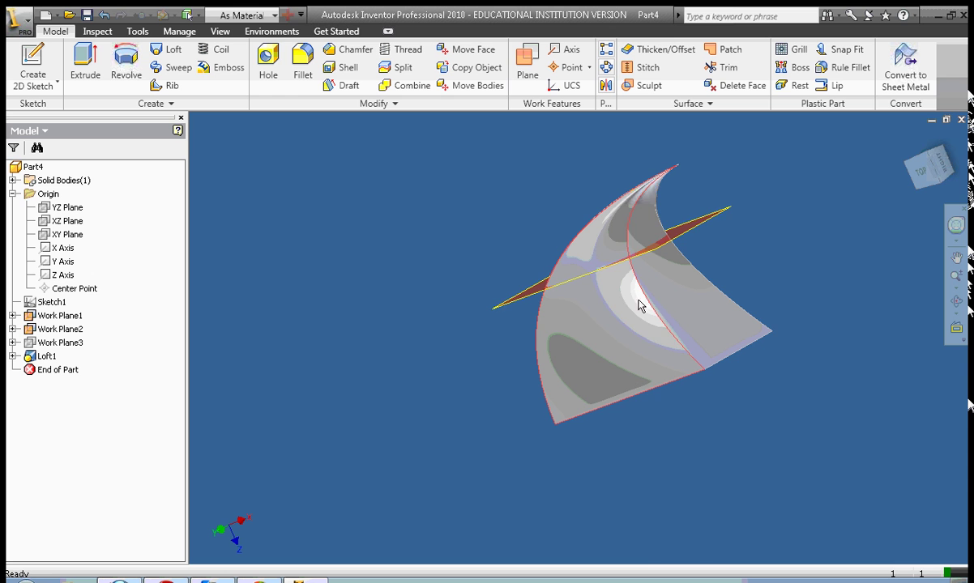
left_click(652, 259)
right_click(652, 257)
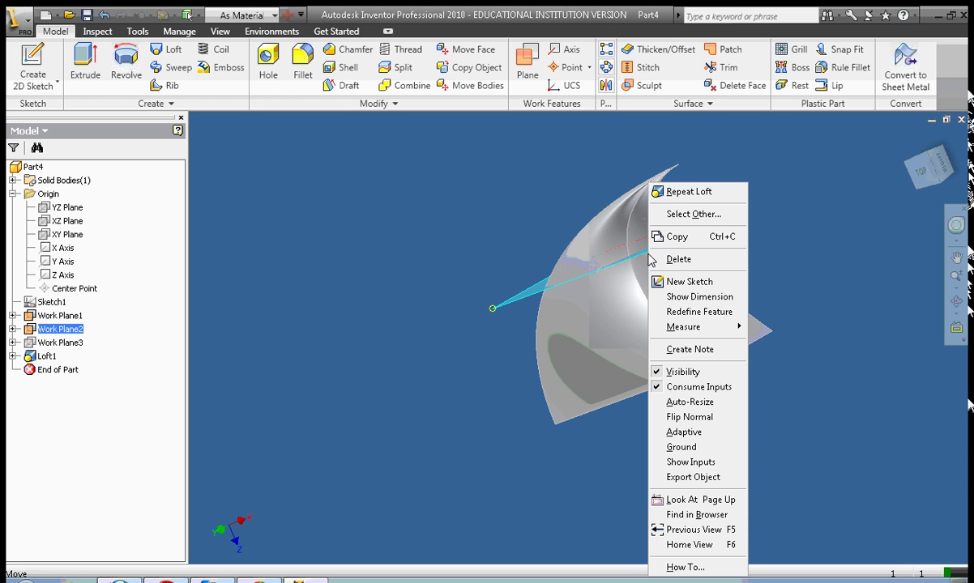
left_click(694, 373)
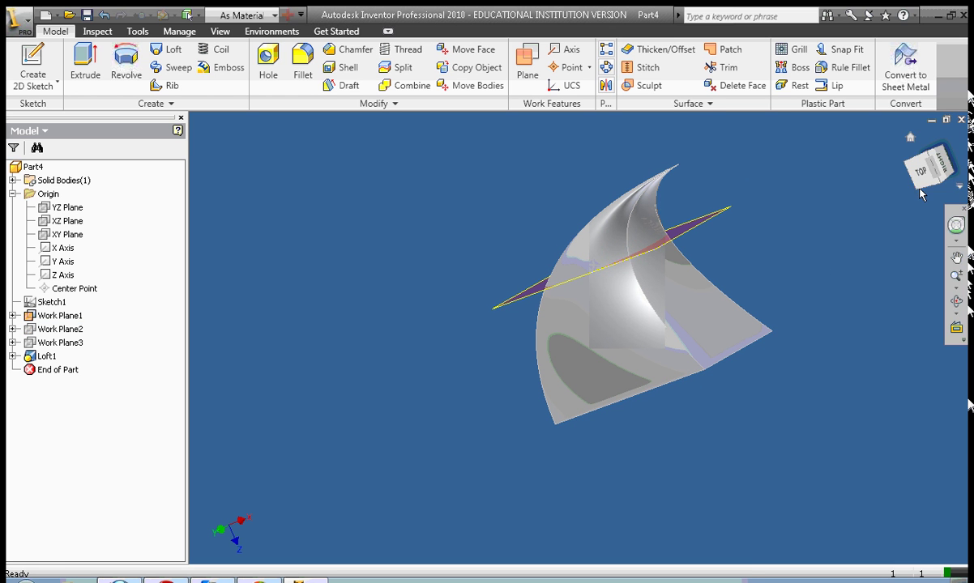
left_click(687, 238)
right_click(687, 236)
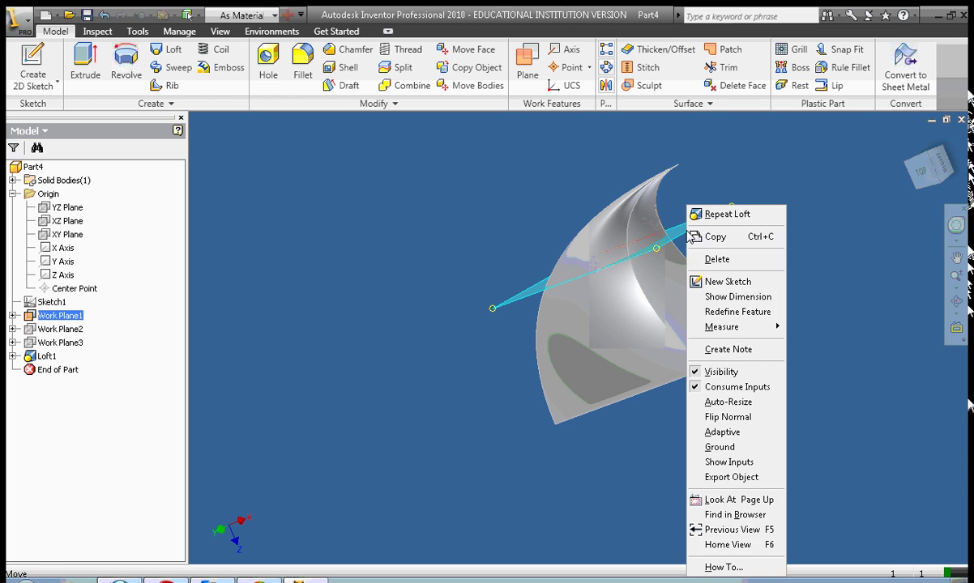
left_click(720, 372)
mouse_move(961, 167)
left_mouse_down()
mouse_move(965, 280)
mouse_move(924, 321)
mouse_move(754, 309)
mouse_move(723, 174)
mouse_move(738, 493)
mouse_move(728, 406)
mouse_move(792, 326)
mouse_move(829, 311)
mouse_move(813, 271)
mouse_move(849, 258)
mouse_move(761, 277)
left_mouse_up()
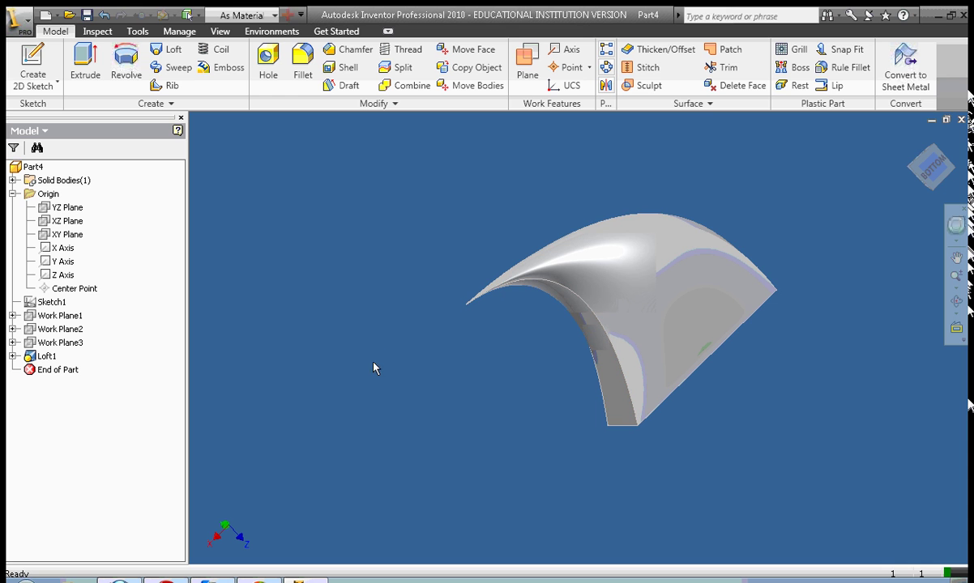
Save the part over the existing Loft .ipt file, confirming the replacement.
left_click(55, 14)
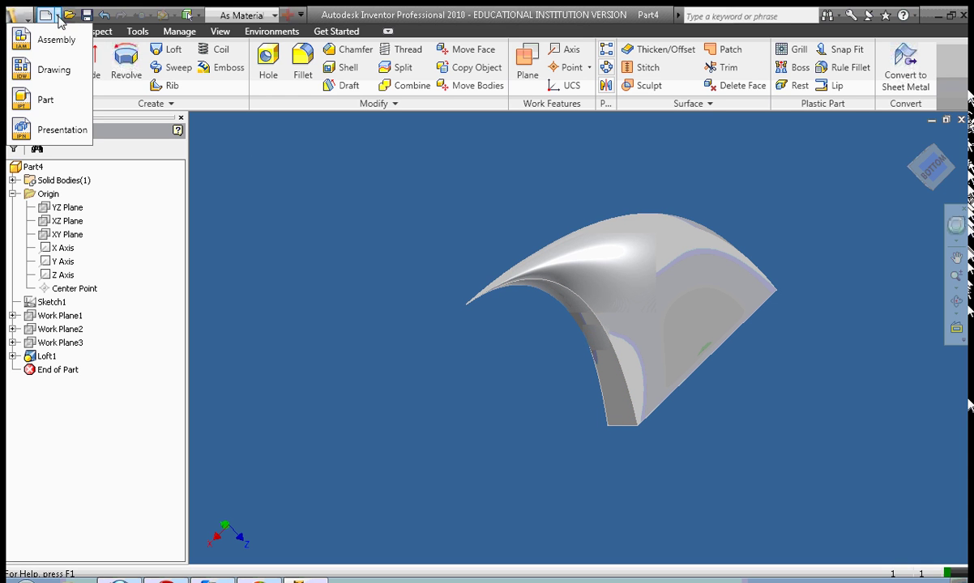
left_click(231, 192)
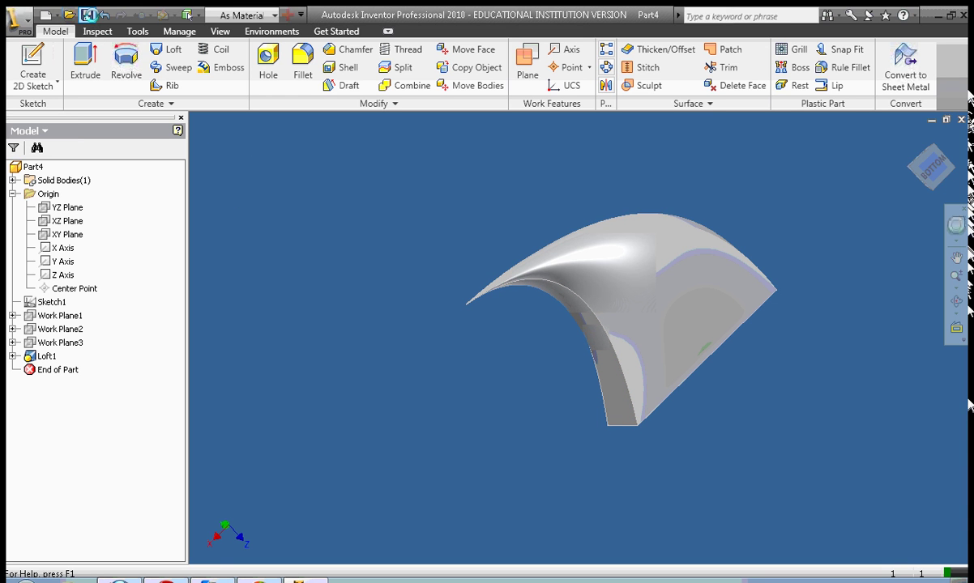
key("ctrl+s")
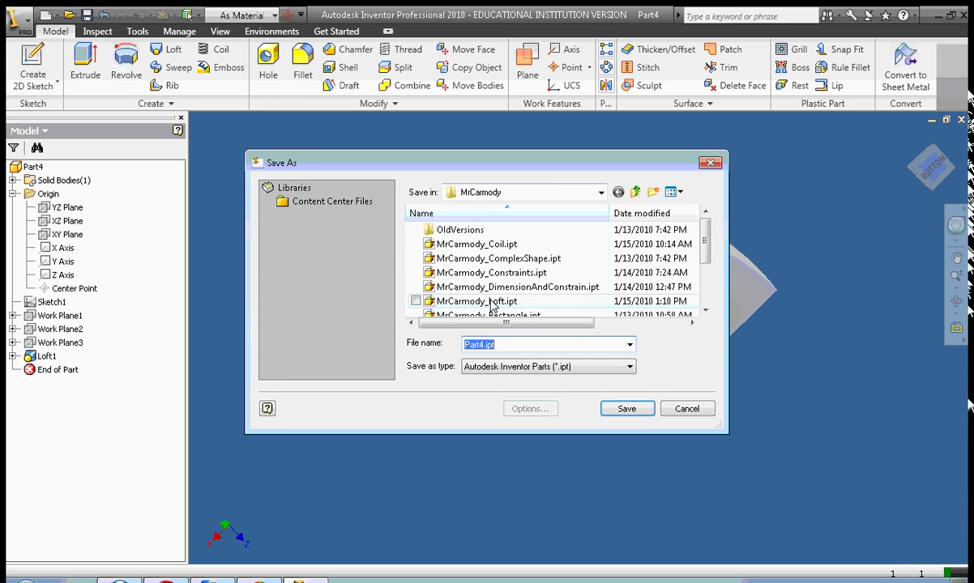
left_click(489, 301)
left_click(518, 345)
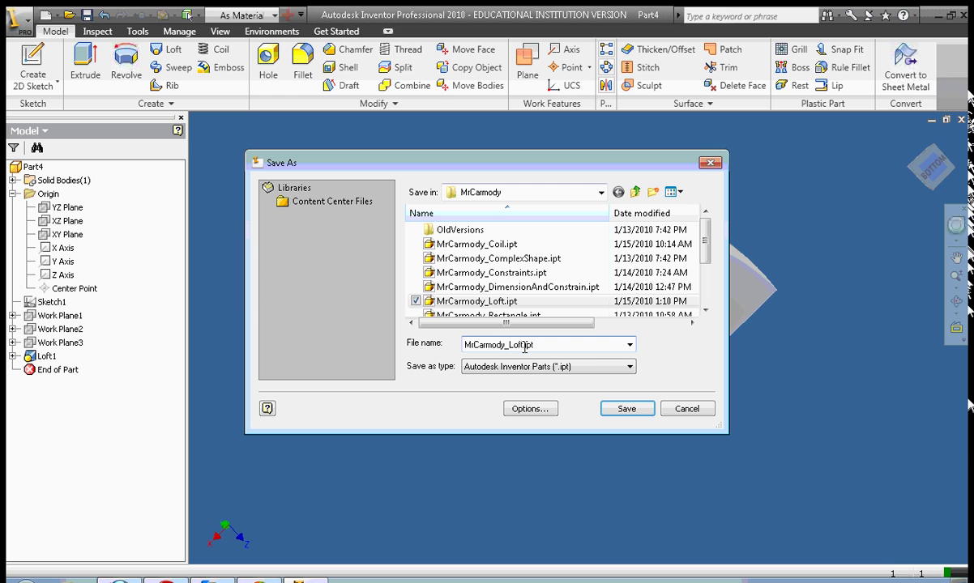
left_click(625, 411)
left_click(531, 303)
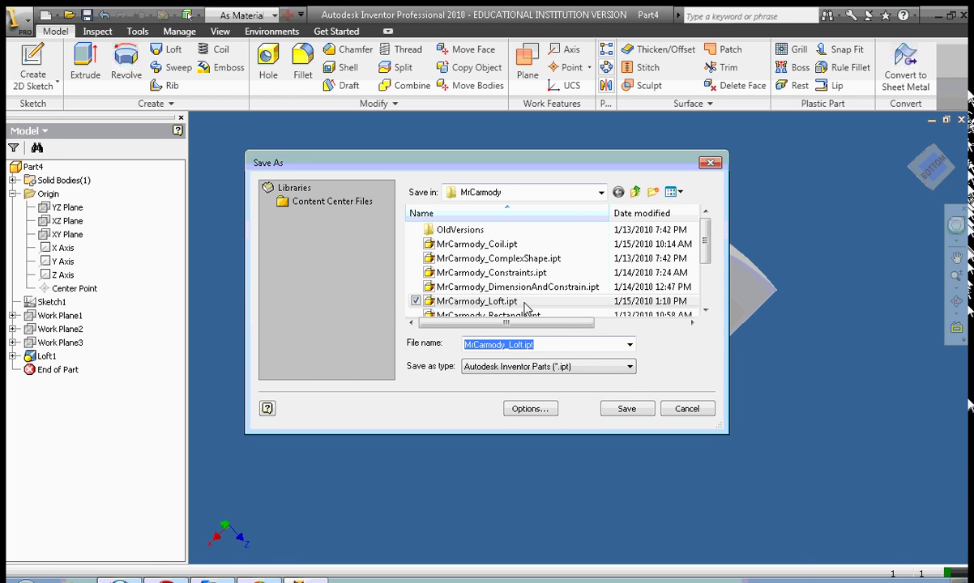